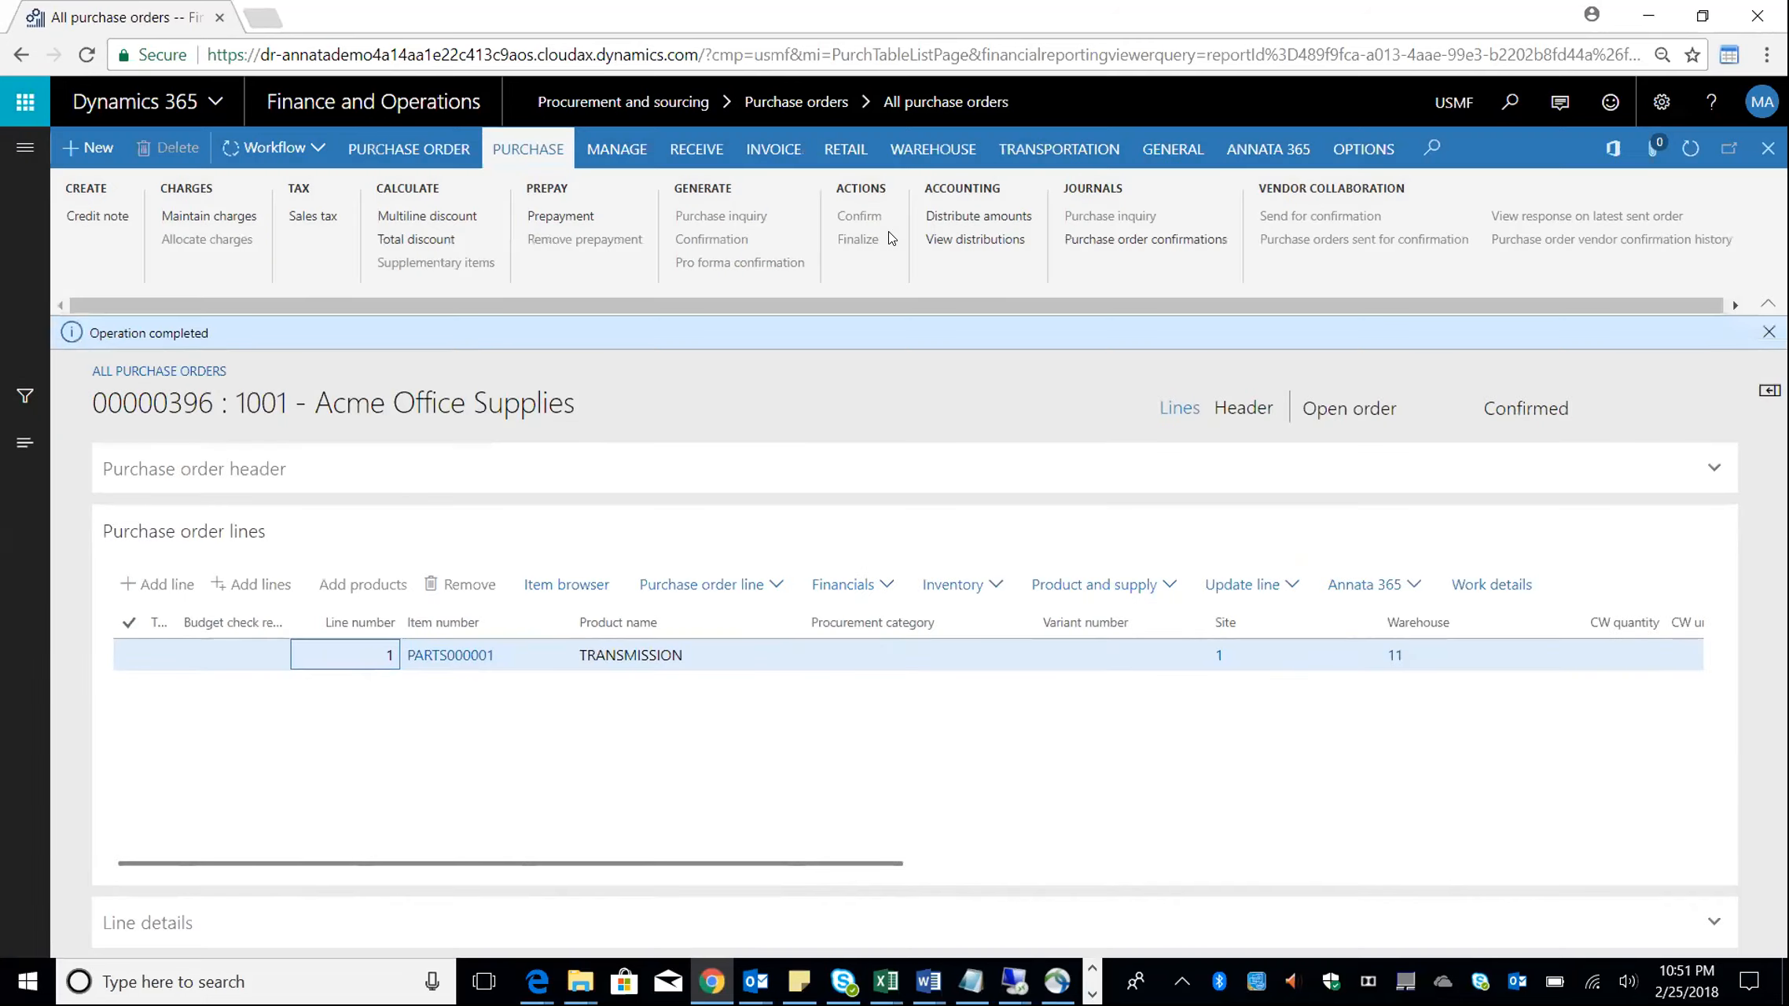
Step: Start a product receipt for the open purchase order and enter PR00001 as the product receipt number
{"action": "left_click", "coordinate": [713, 158]}
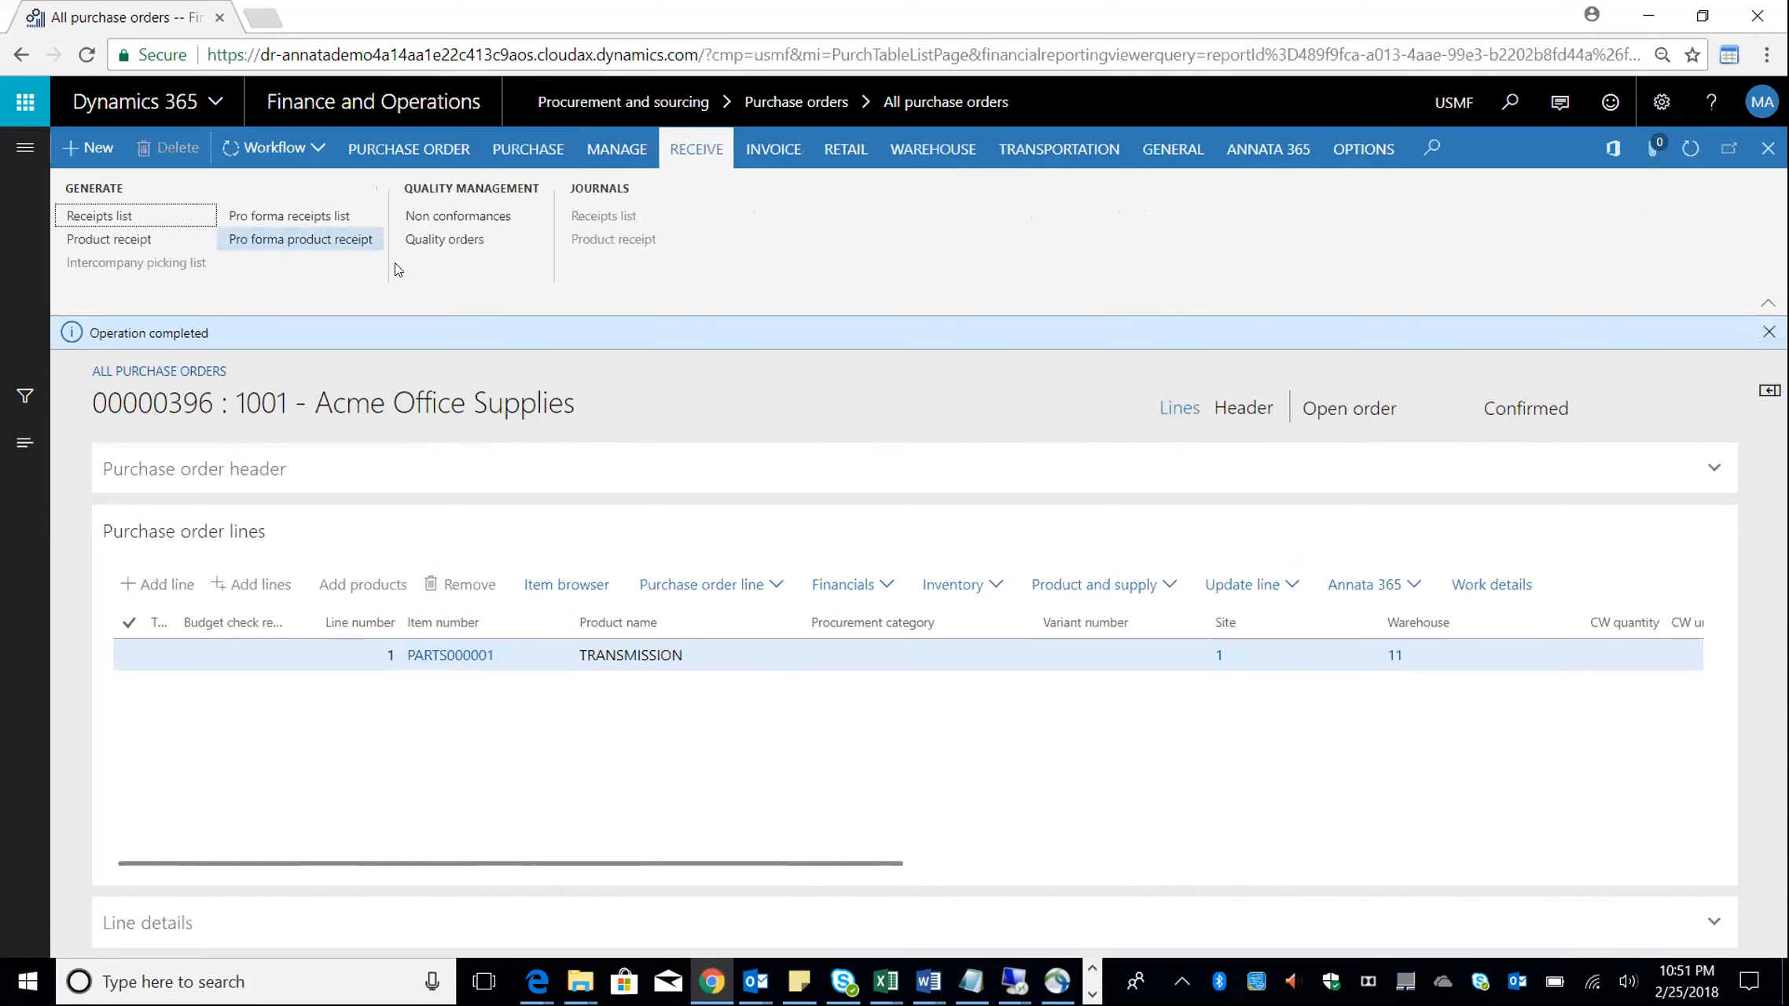
{"action": "left_click", "coordinate": [144, 244]}
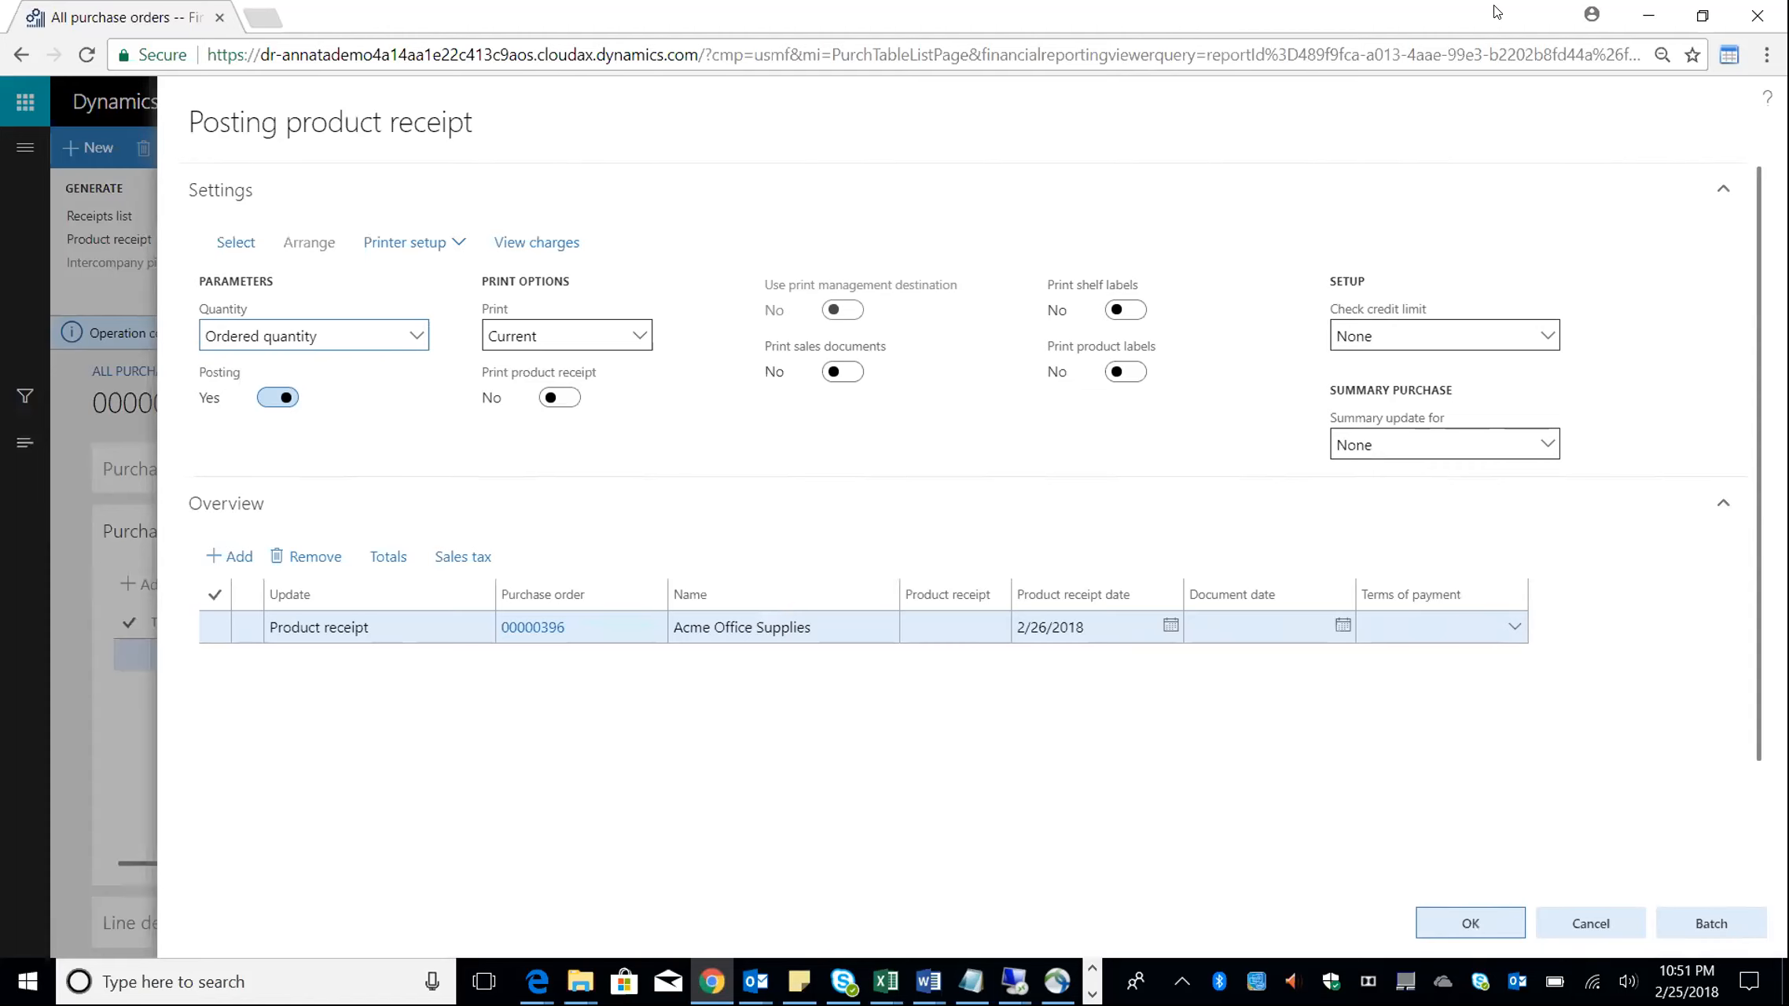
{"action": "left_click", "coordinate": [947, 627]}
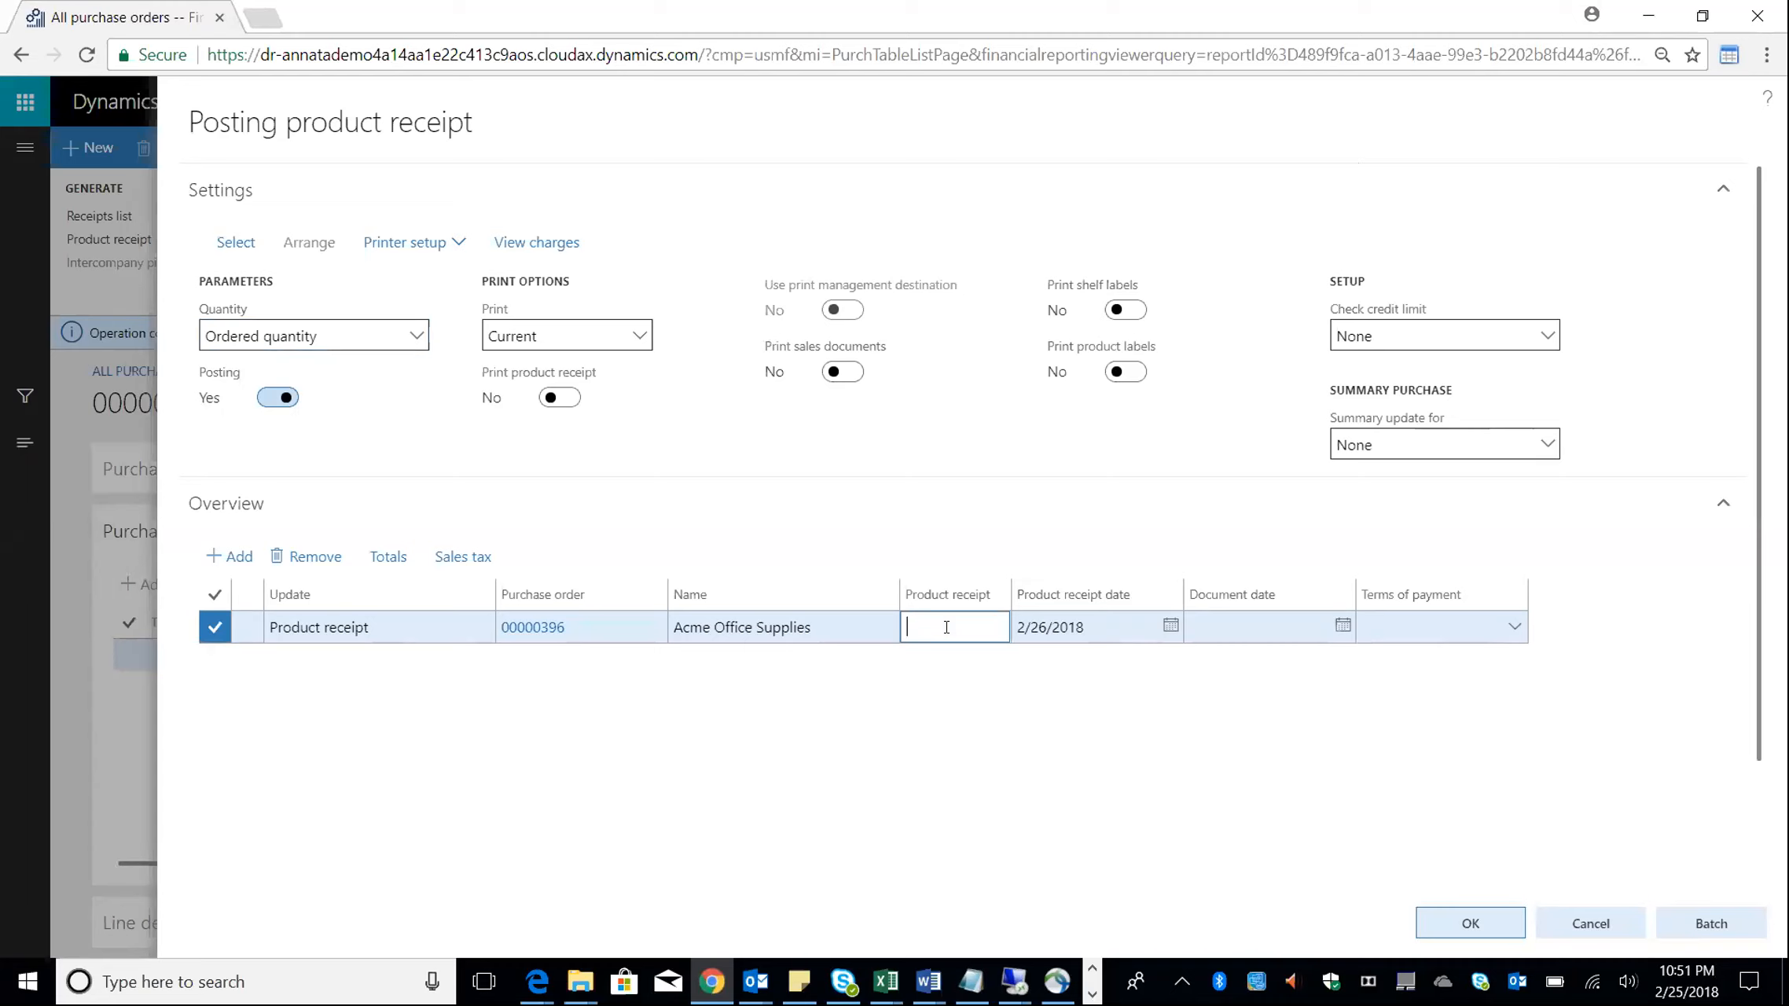
{"action": "type", "text": "Pr"}
{"action": "key", "text": "BackSpace"}
{"action": "key", "text": "Caps_Lock"}
{"action": "type", "text": "R00001"}
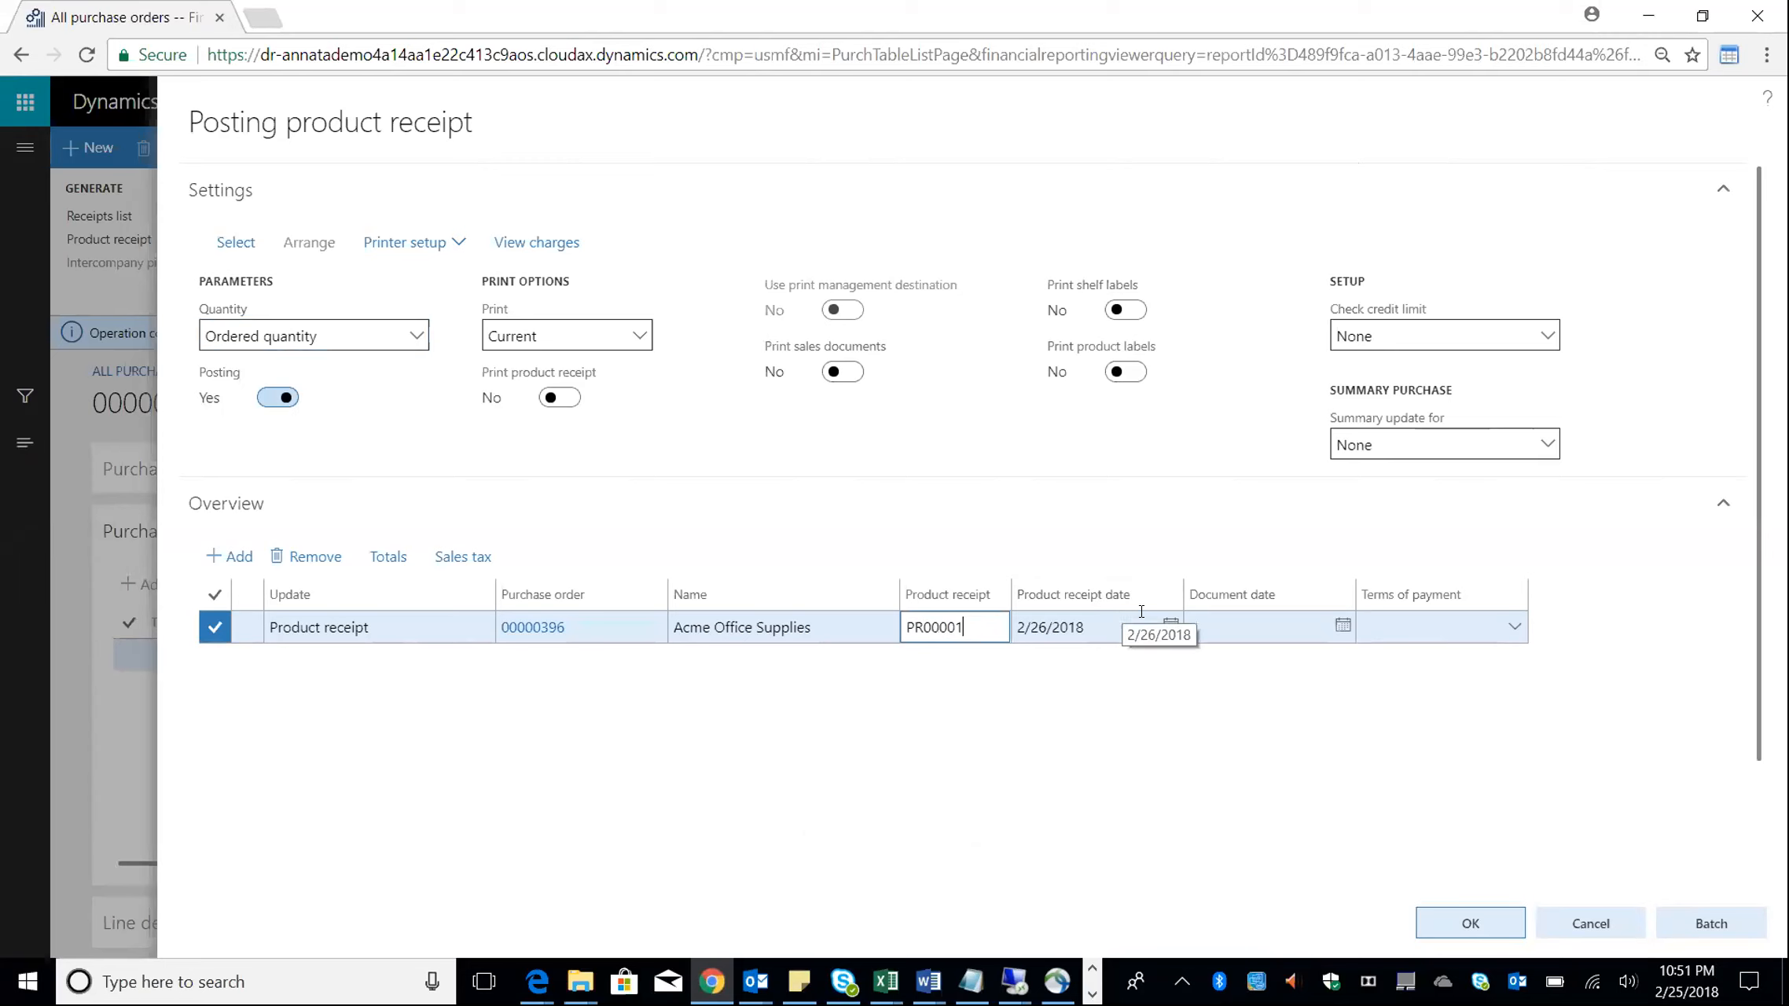
Step: Expand the product receipt's lines for review and post the receipt
{"action": "scroll", "coordinate": [1305, 632], "scroll_direction": "down", "scroll_amount": 2}
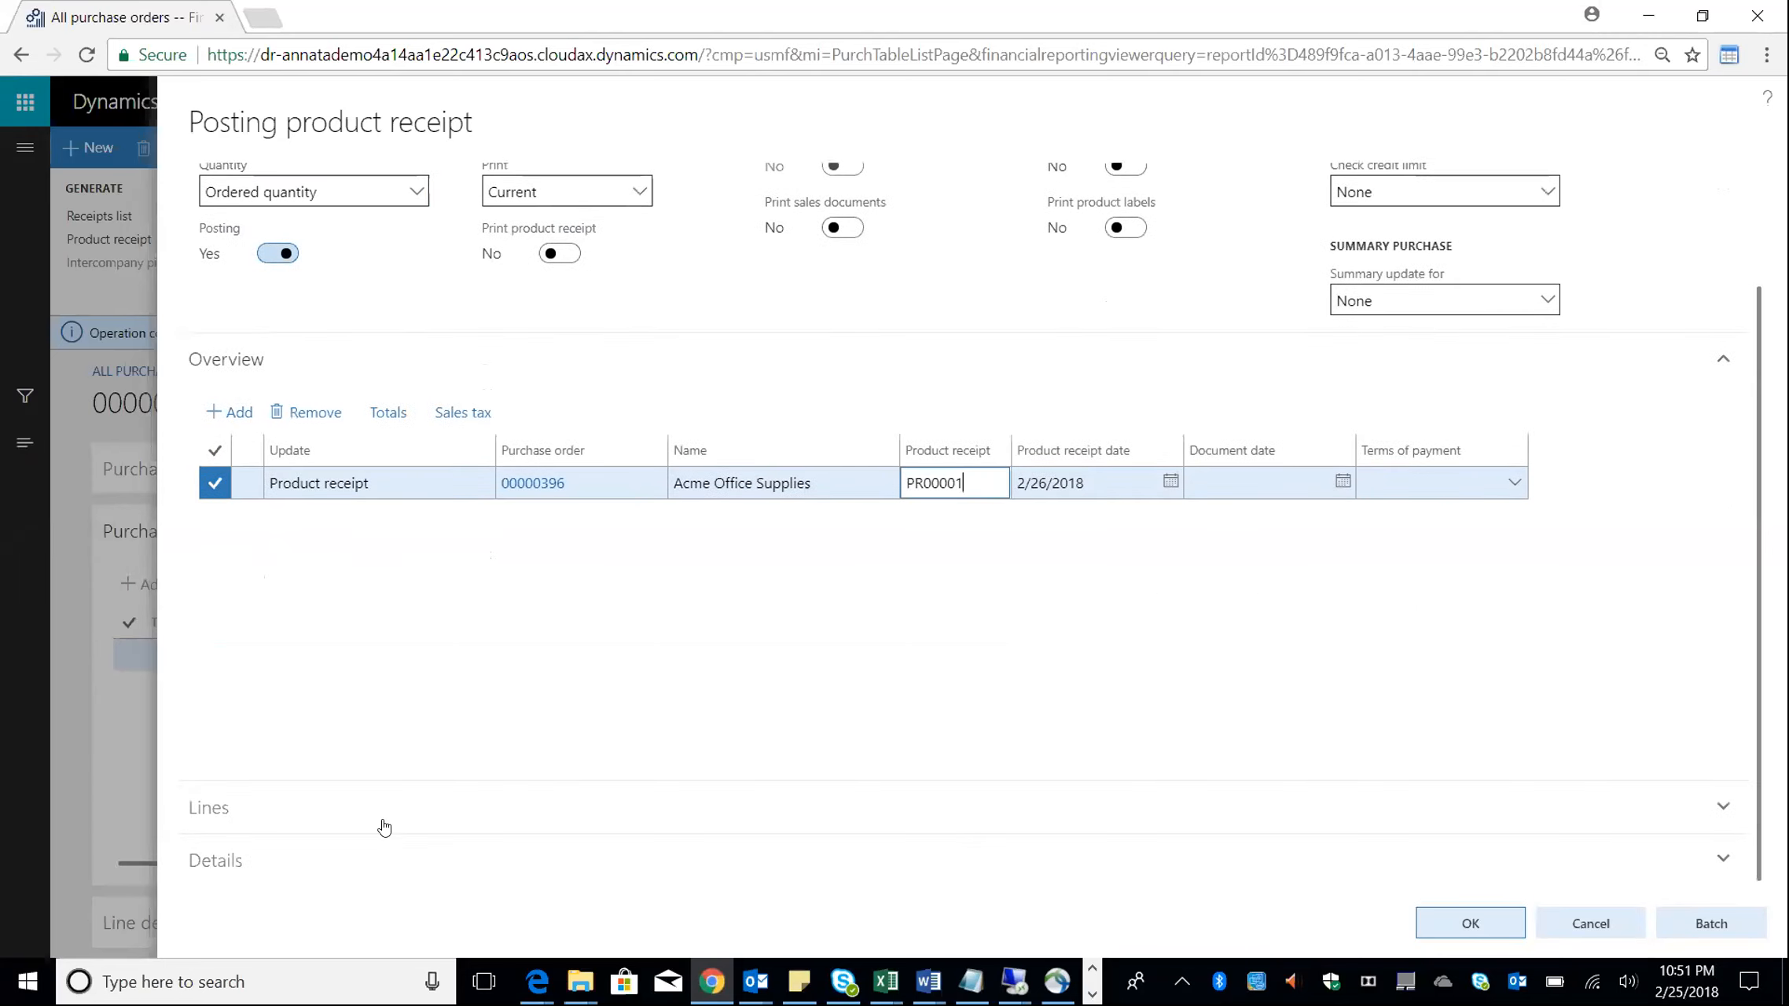
{"action": "left_click", "coordinate": [1722, 806]}
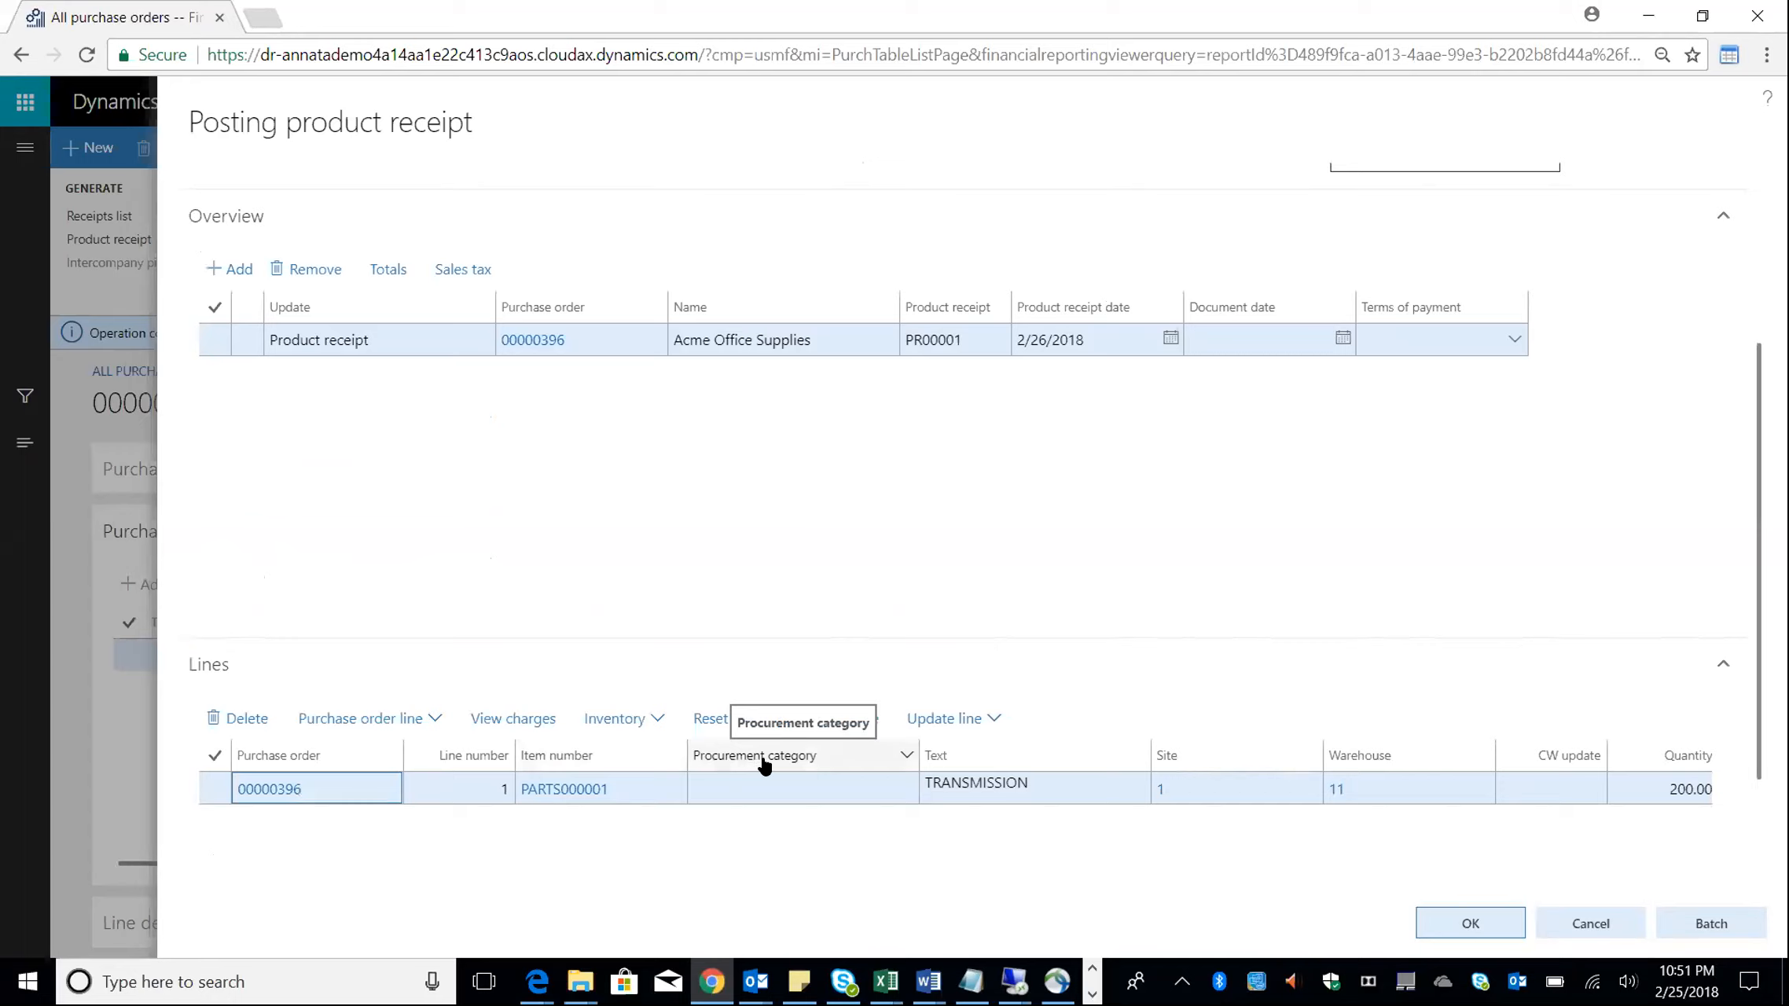
{"action": "left_click", "coordinate": [1472, 922]}
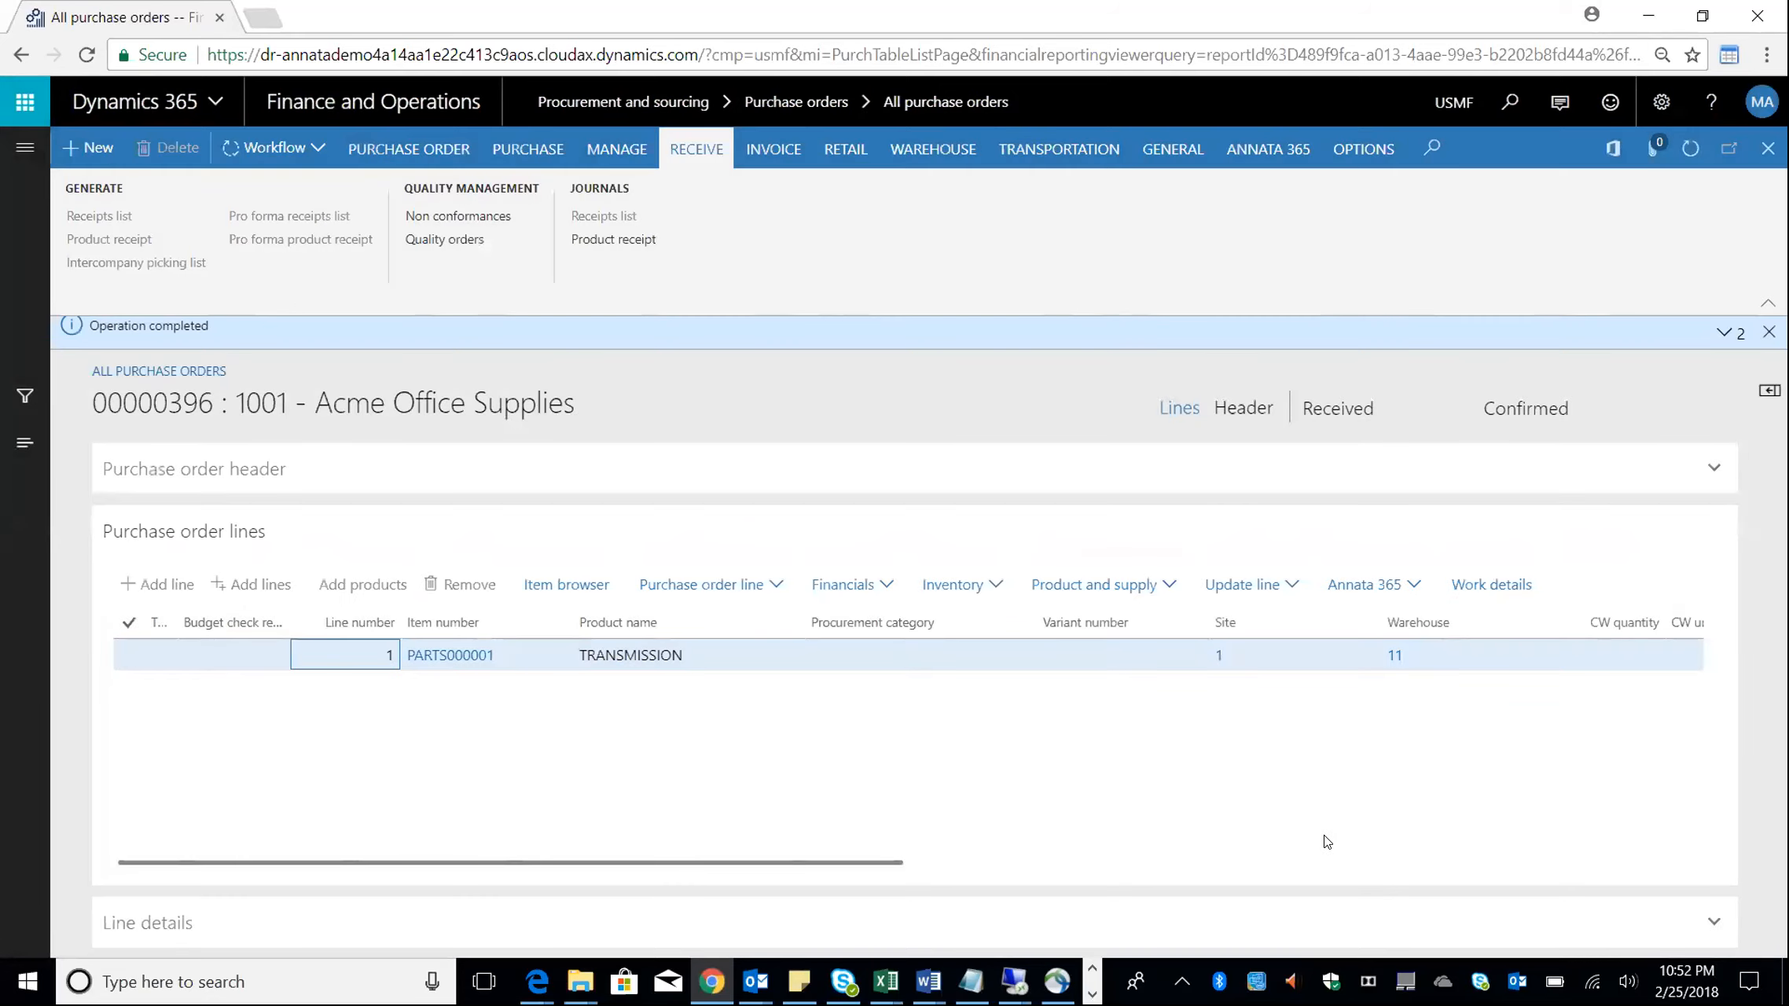
Step: Generate a vendor invoice from the received purchase order and set its invoice number to in0001
{"action": "left_click", "coordinate": [768, 157]}
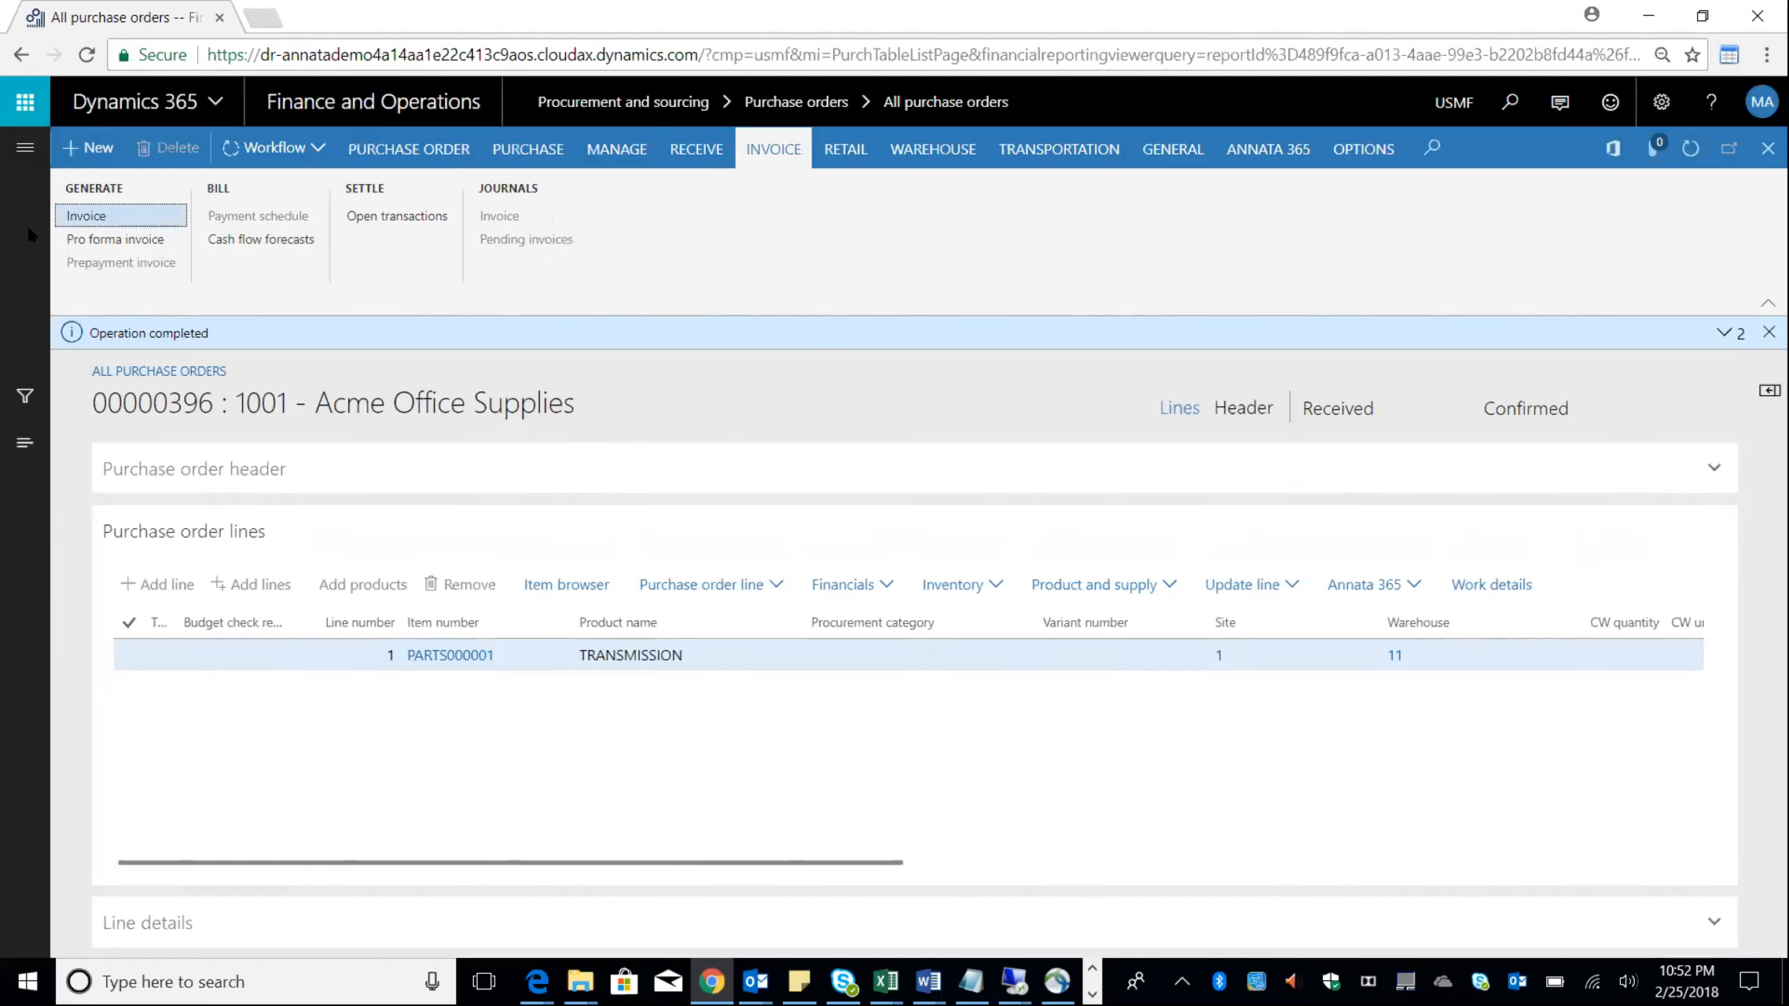
{"action": "left_click", "coordinate": [88, 217]}
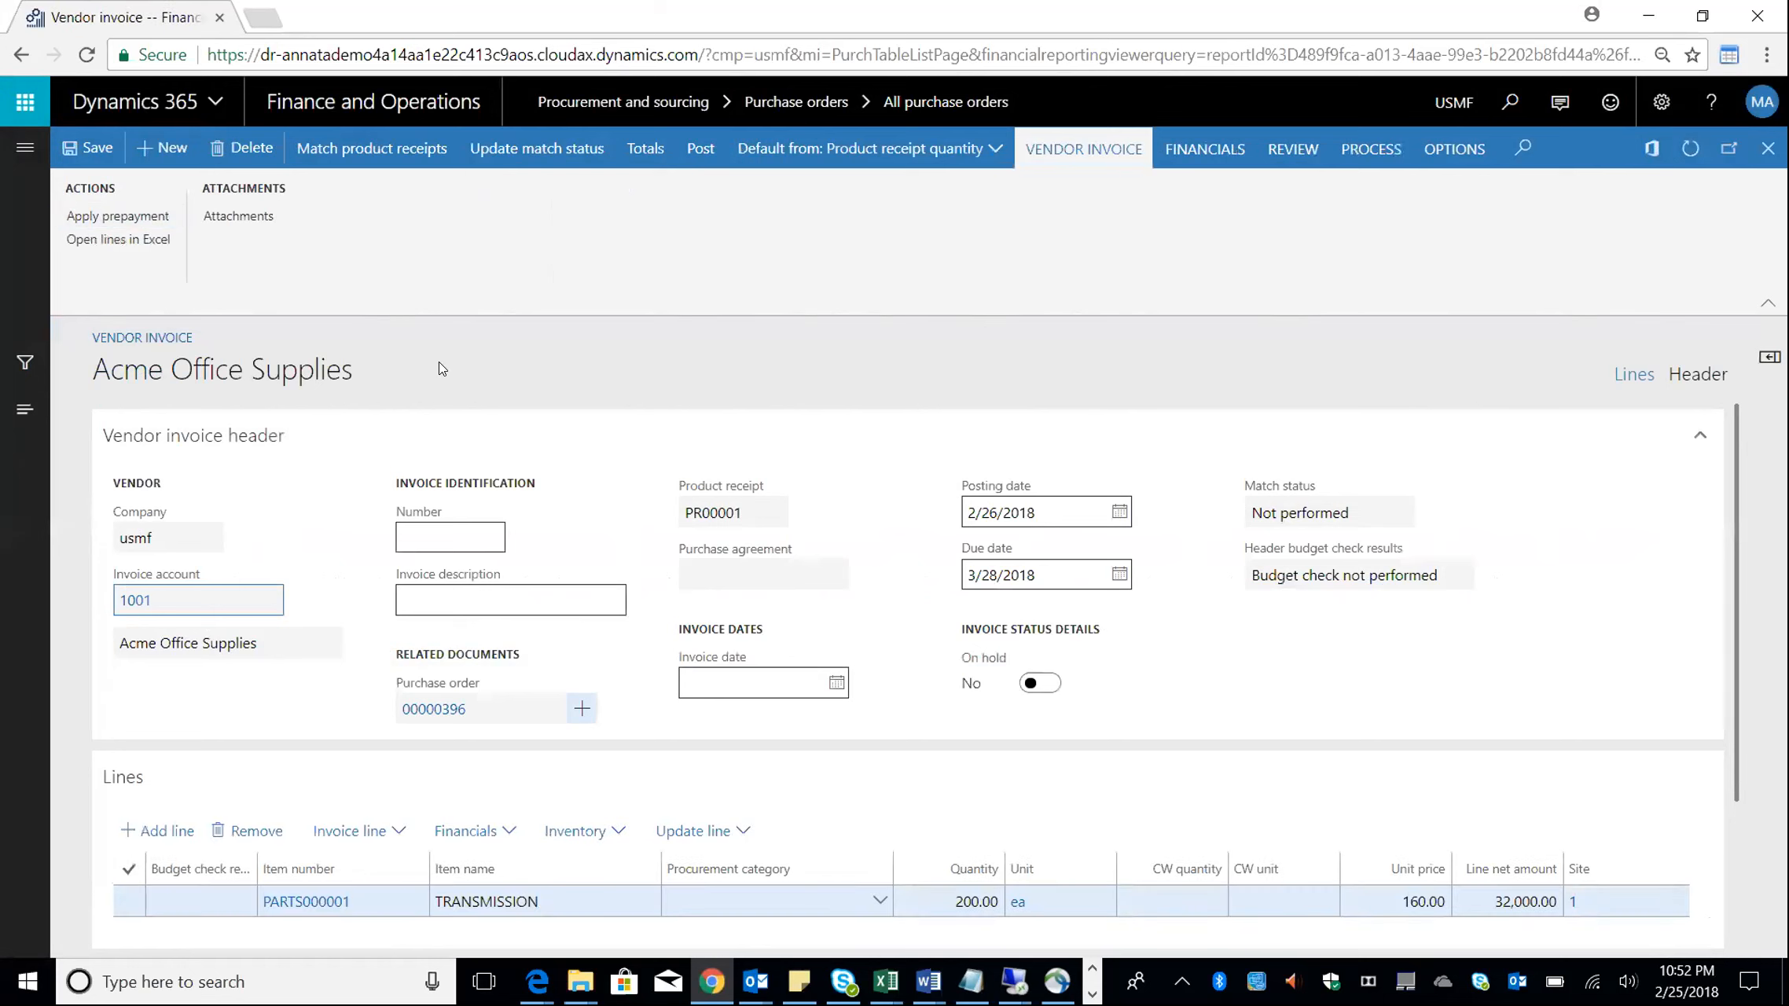
{"action": "left_click", "coordinate": [474, 541]}
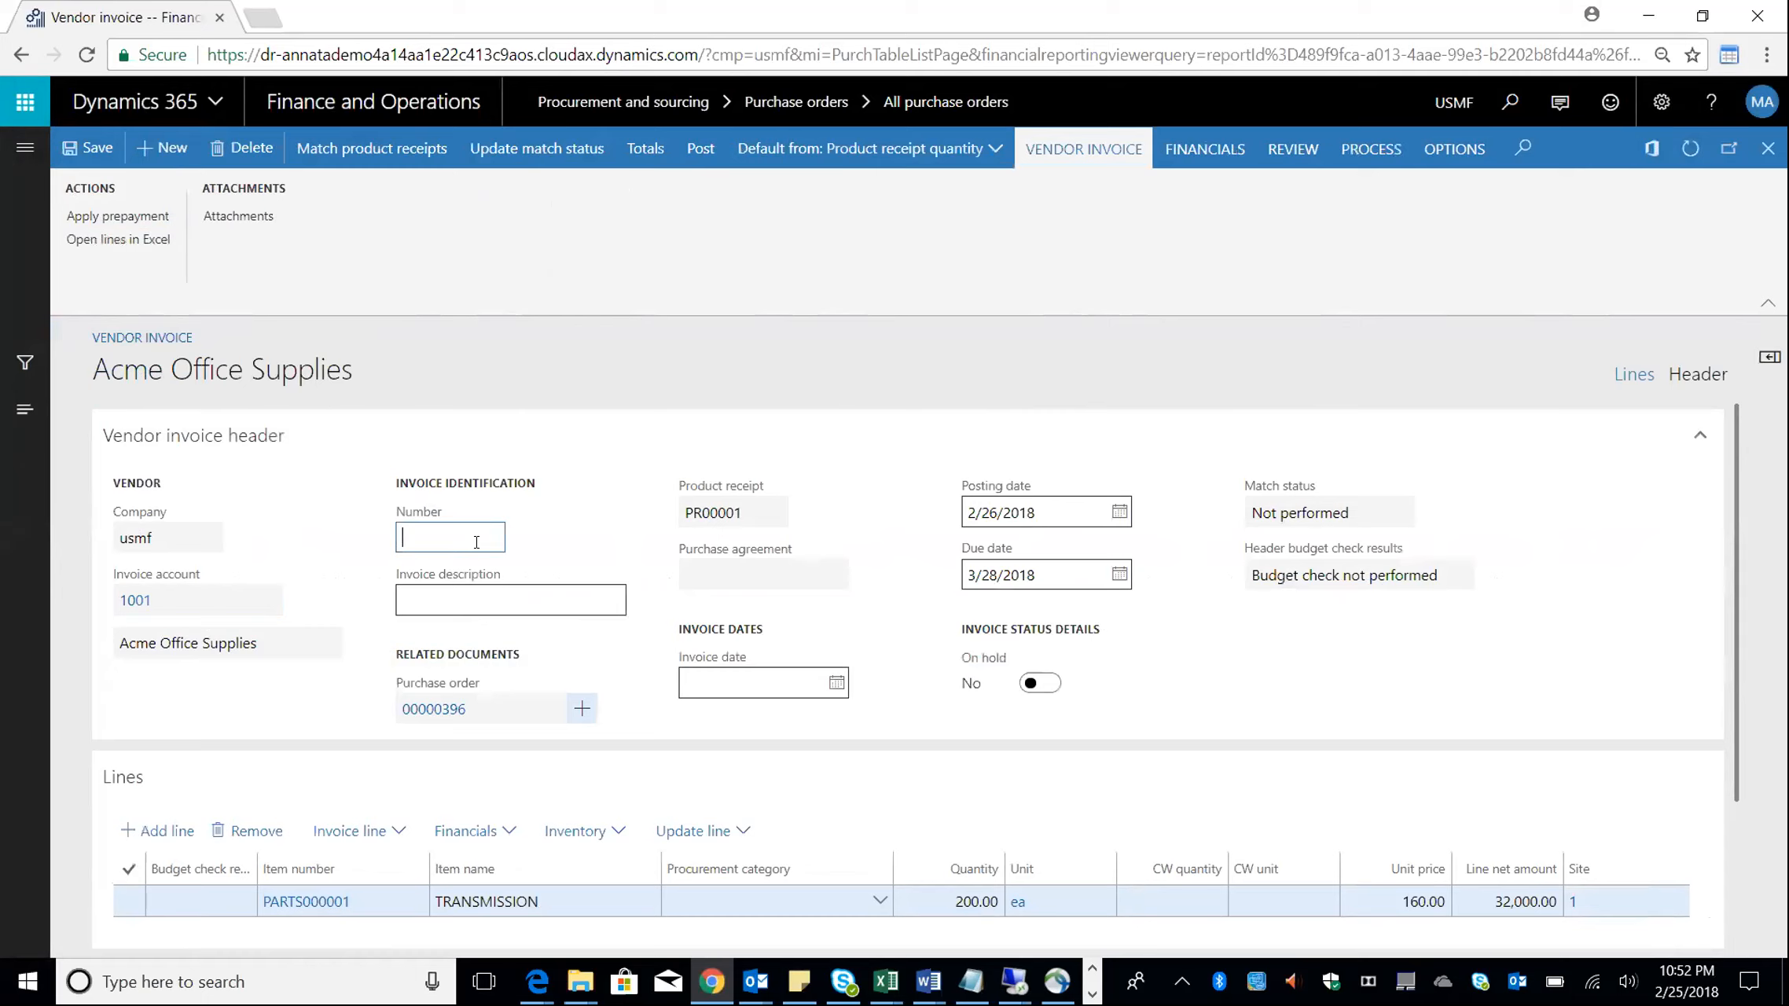
{"action": "type", "text": "in"}
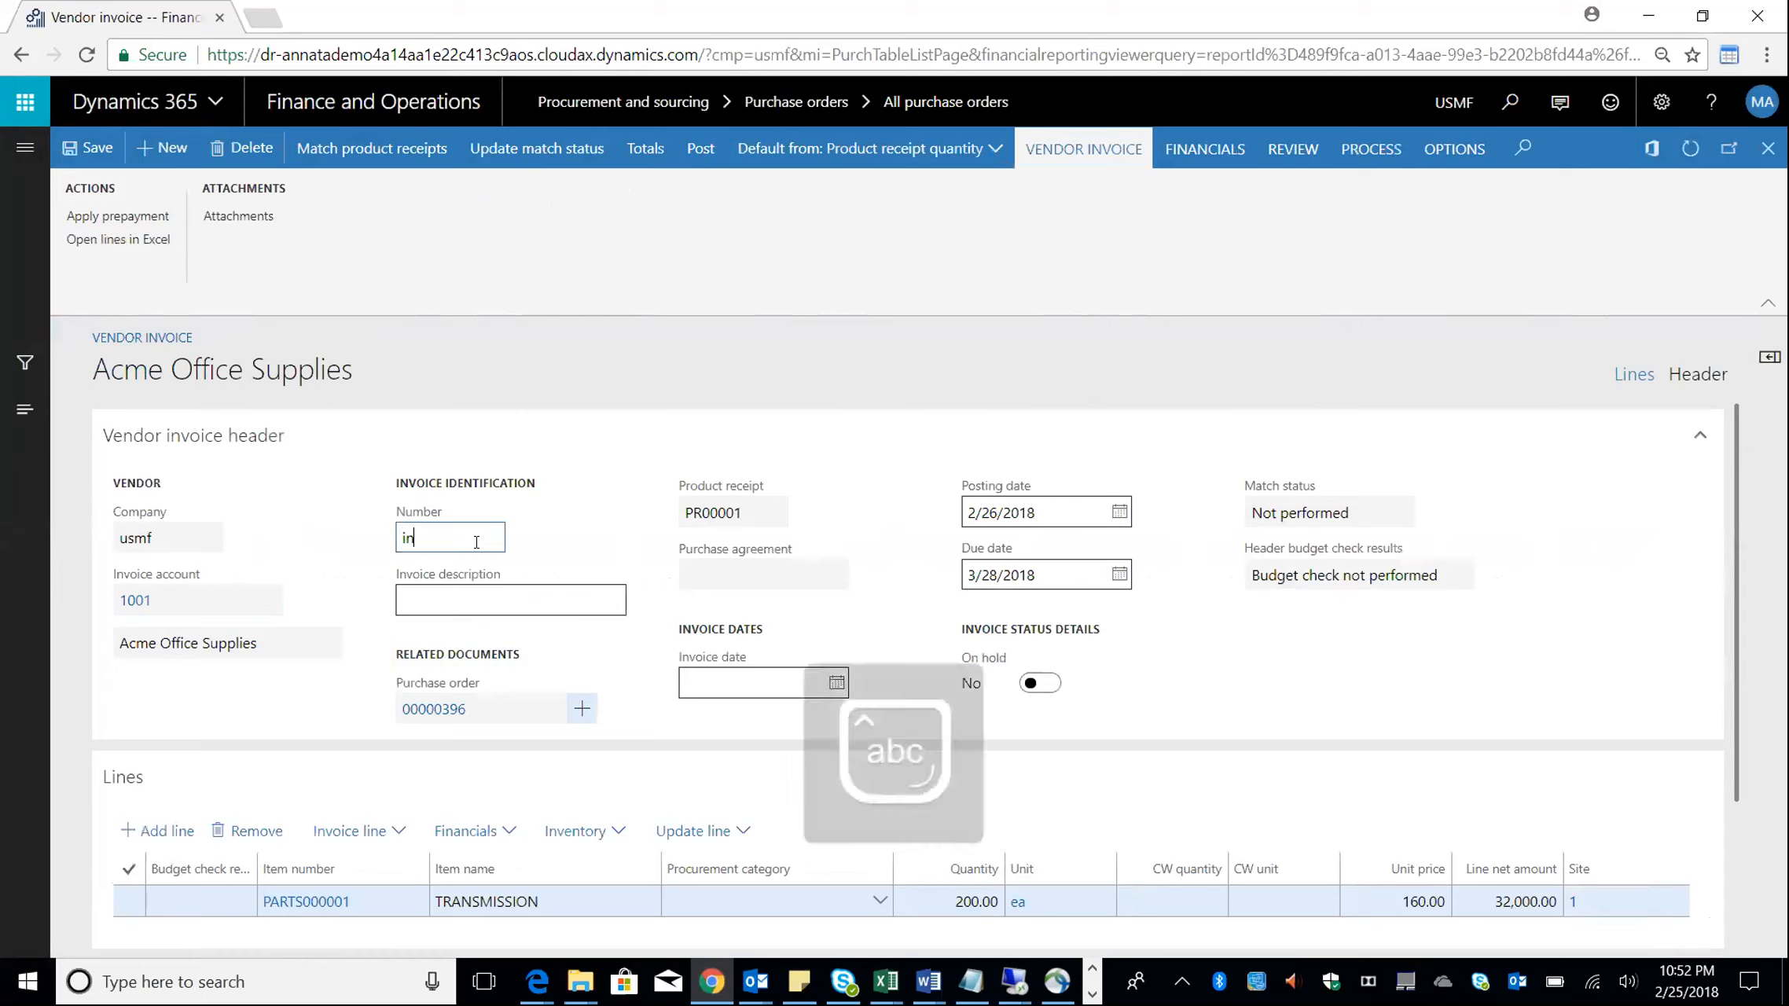
{"action": "type", "text": "0001"}
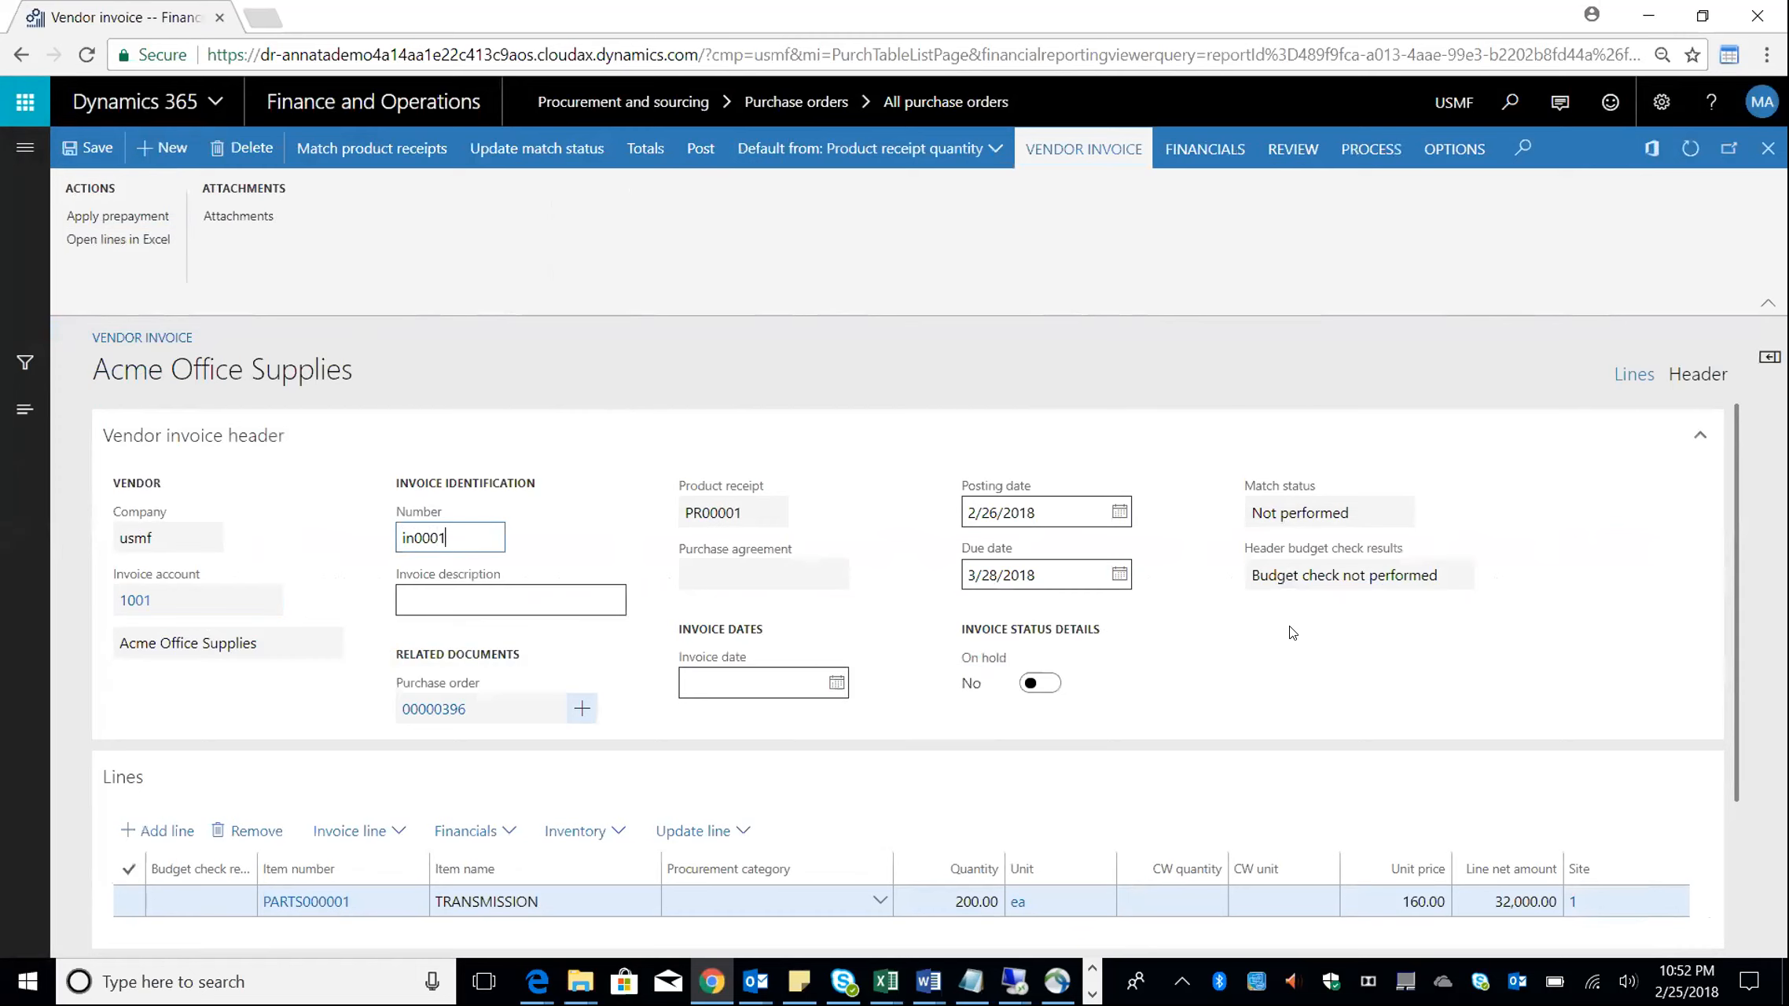
Step: Set the TRANSMISSION invoice line's unit price to 300 and update the invoice's match status
{"action": "scroll", "coordinate": [1291, 633], "scroll_direction": "down", "scroll_amount": 3}
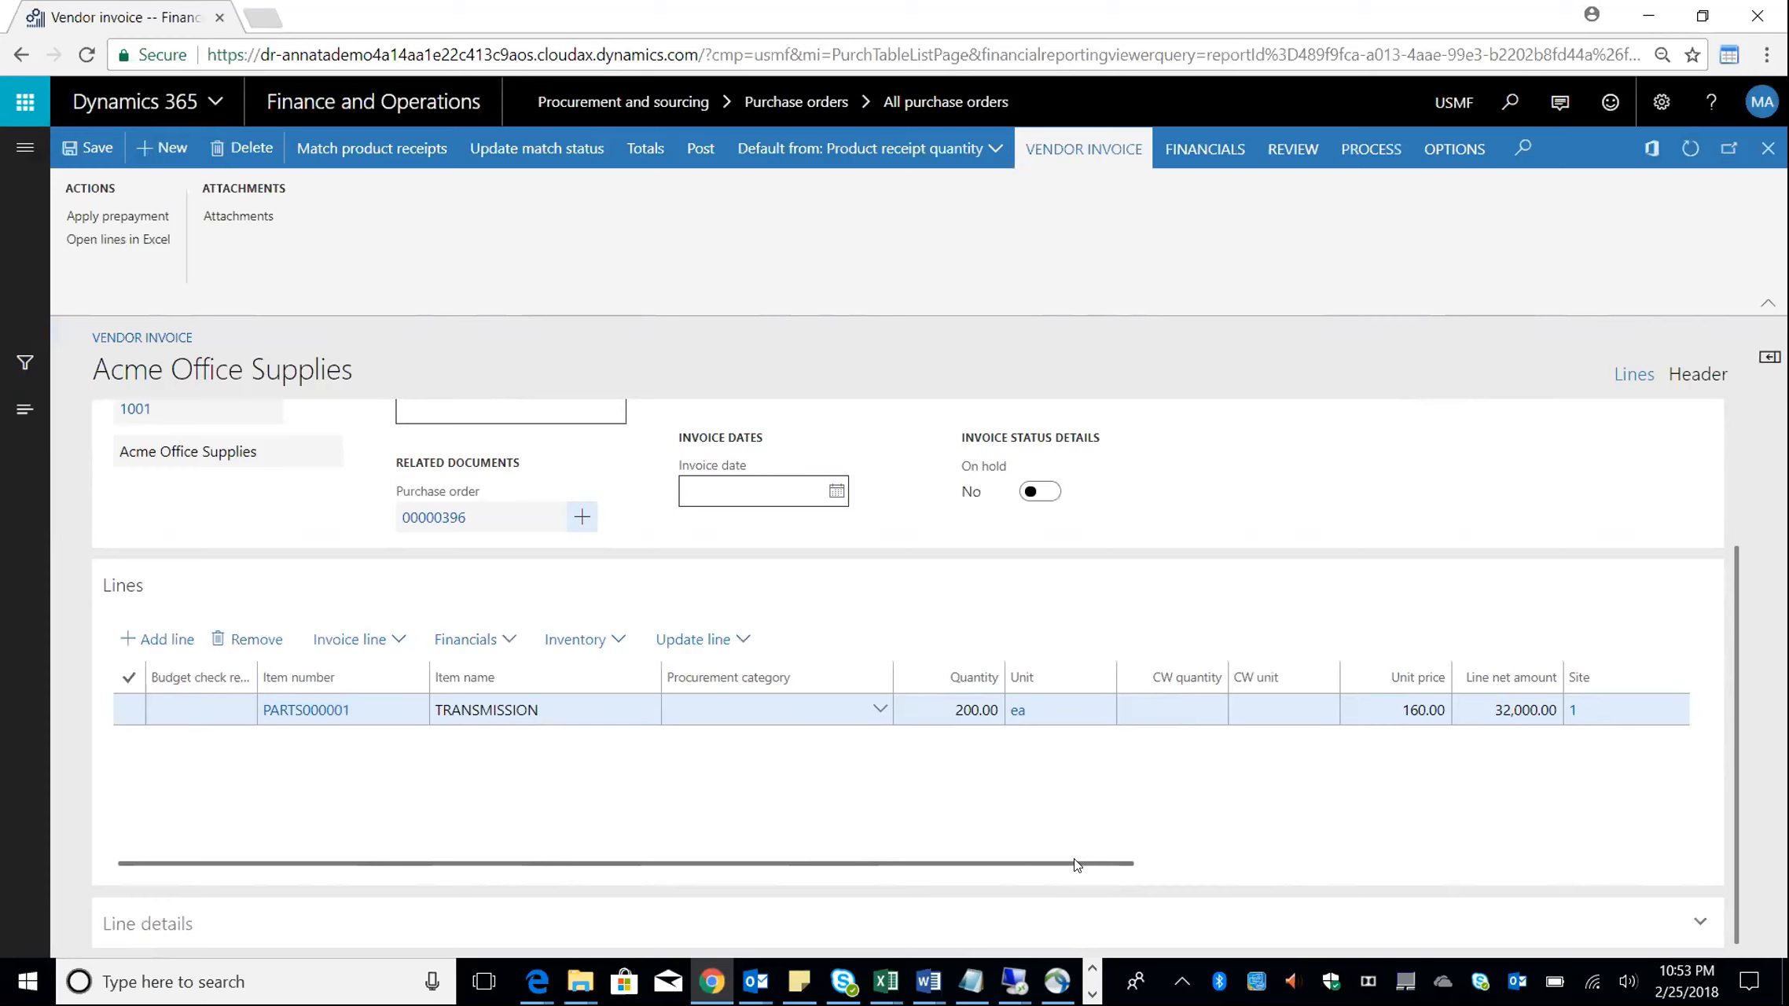
{"action": "left_click_drag", "start_coordinate": [1076, 865], "coordinate": [1561, 834]}
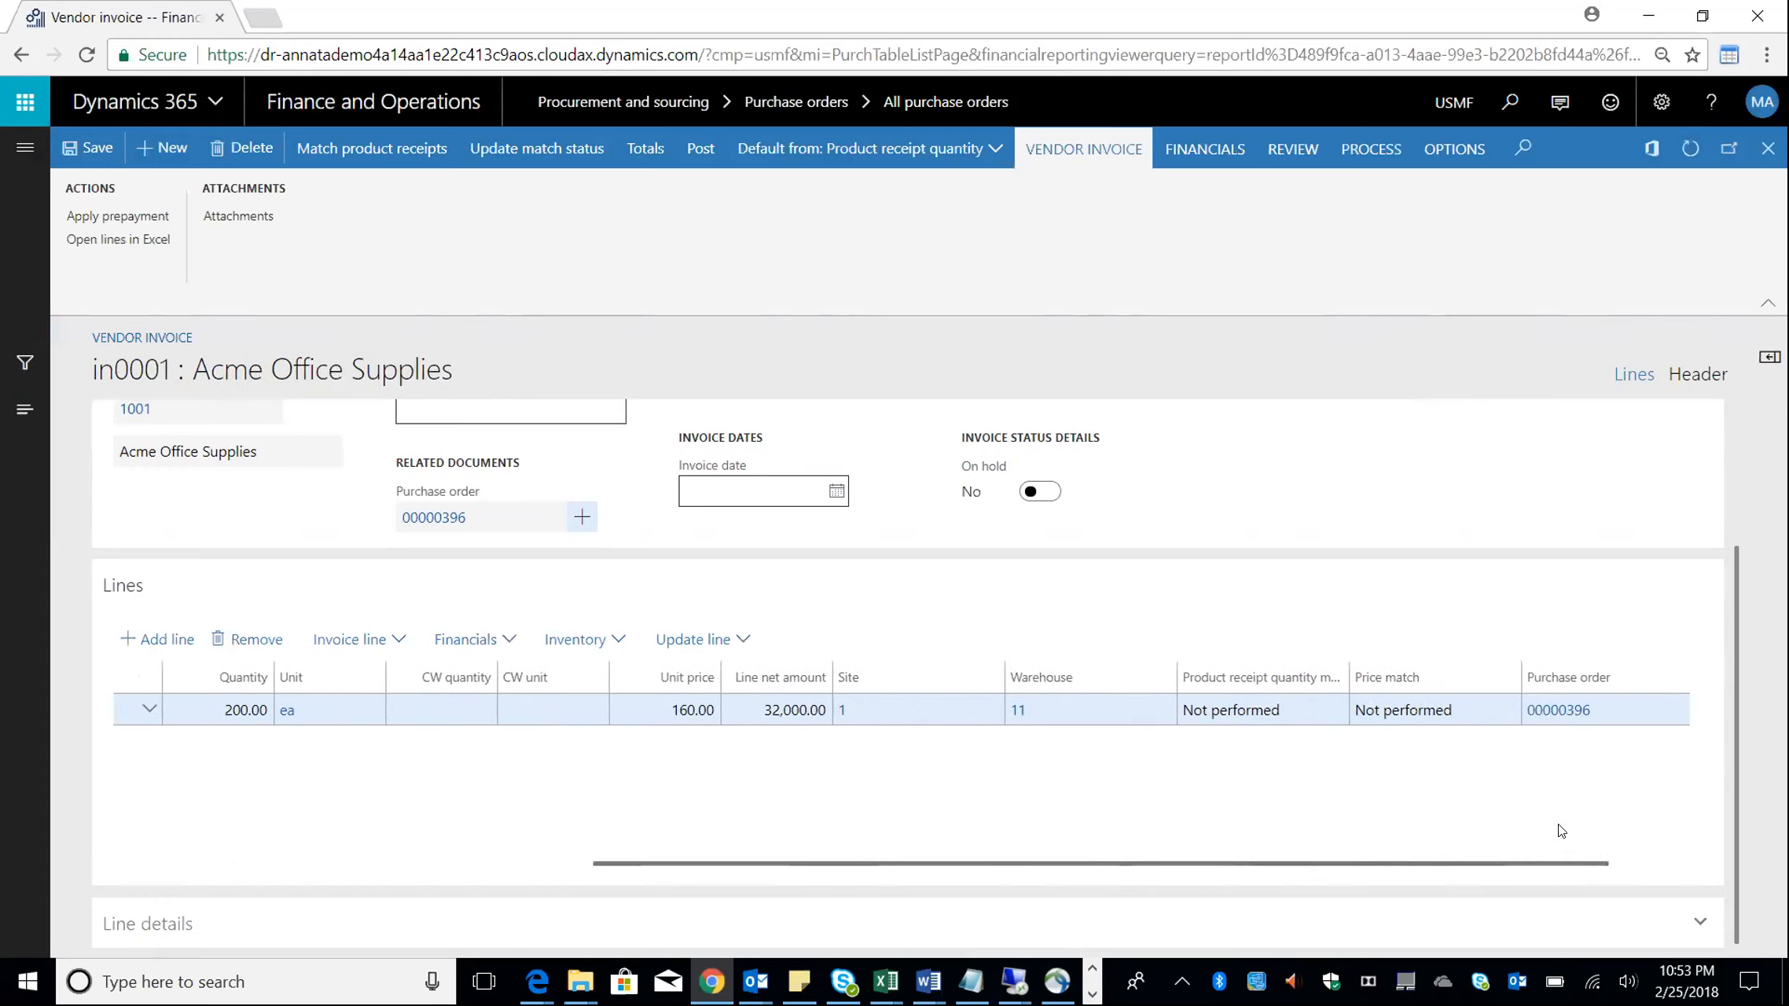
{"action": "left_click_drag", "start_coordinate": [652, 862], "coordinate": [465, 863]}
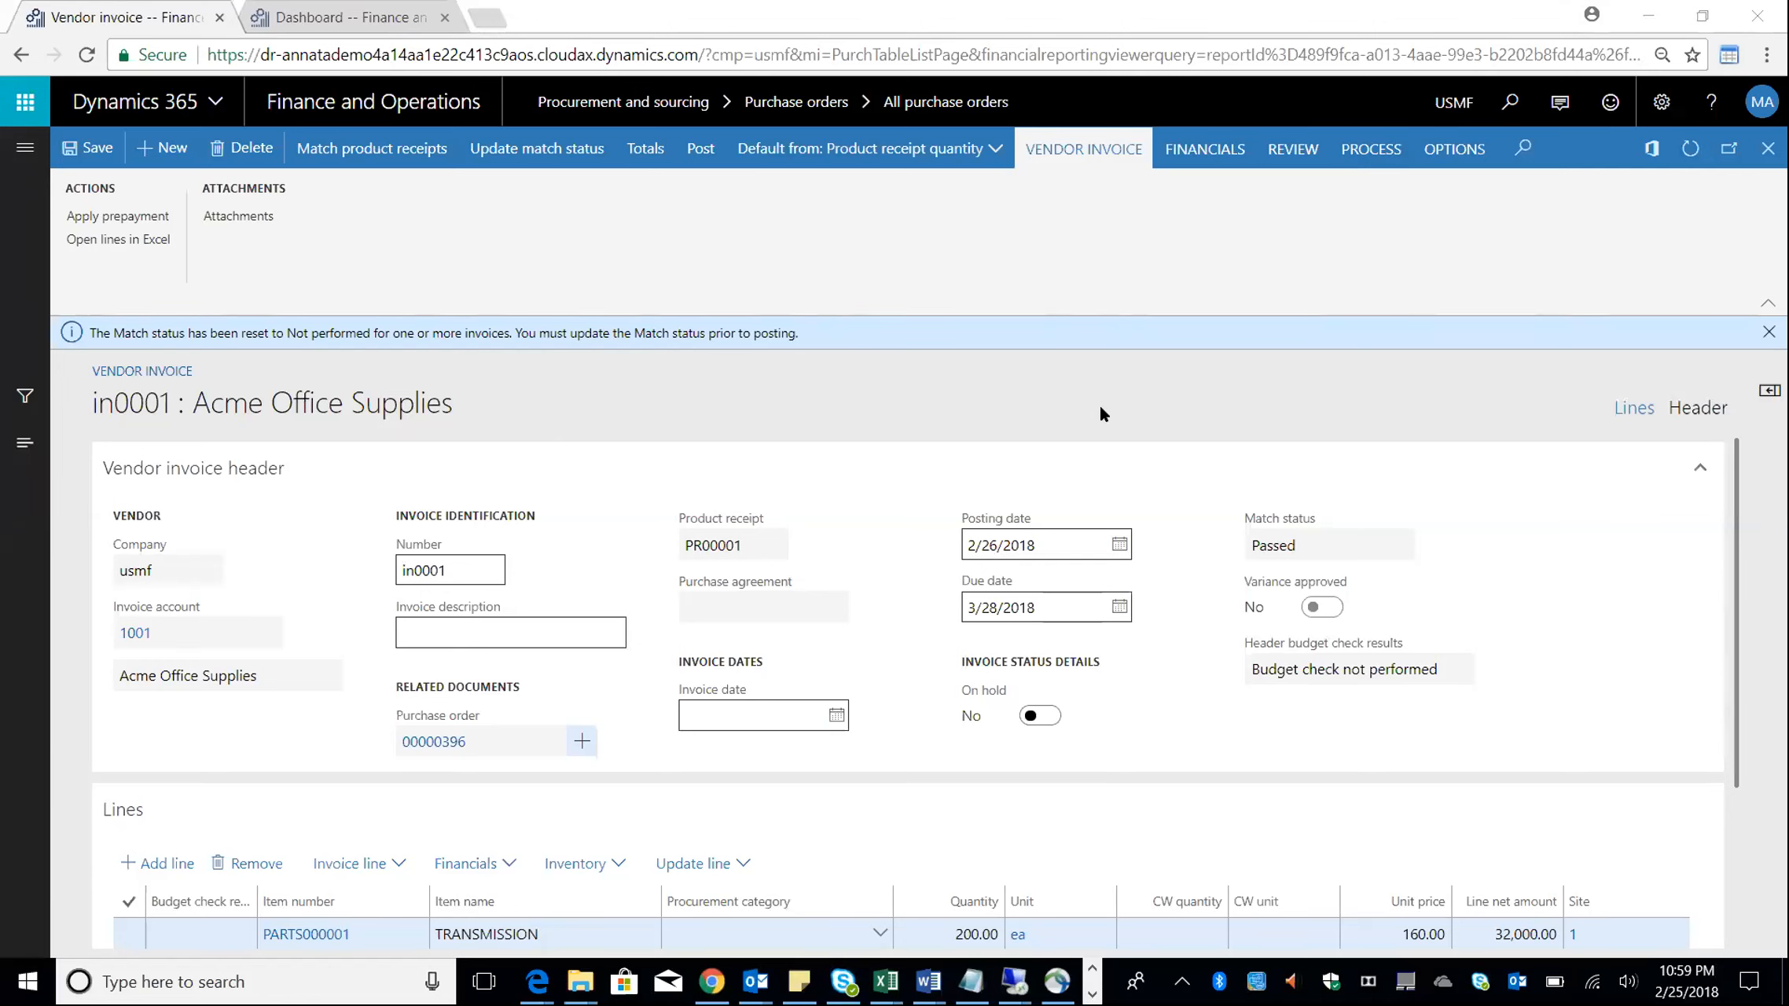
{"action": "scroll", "coordinate": [1235, 509], "scroll_direction": "down", "scroll_amount": 3}
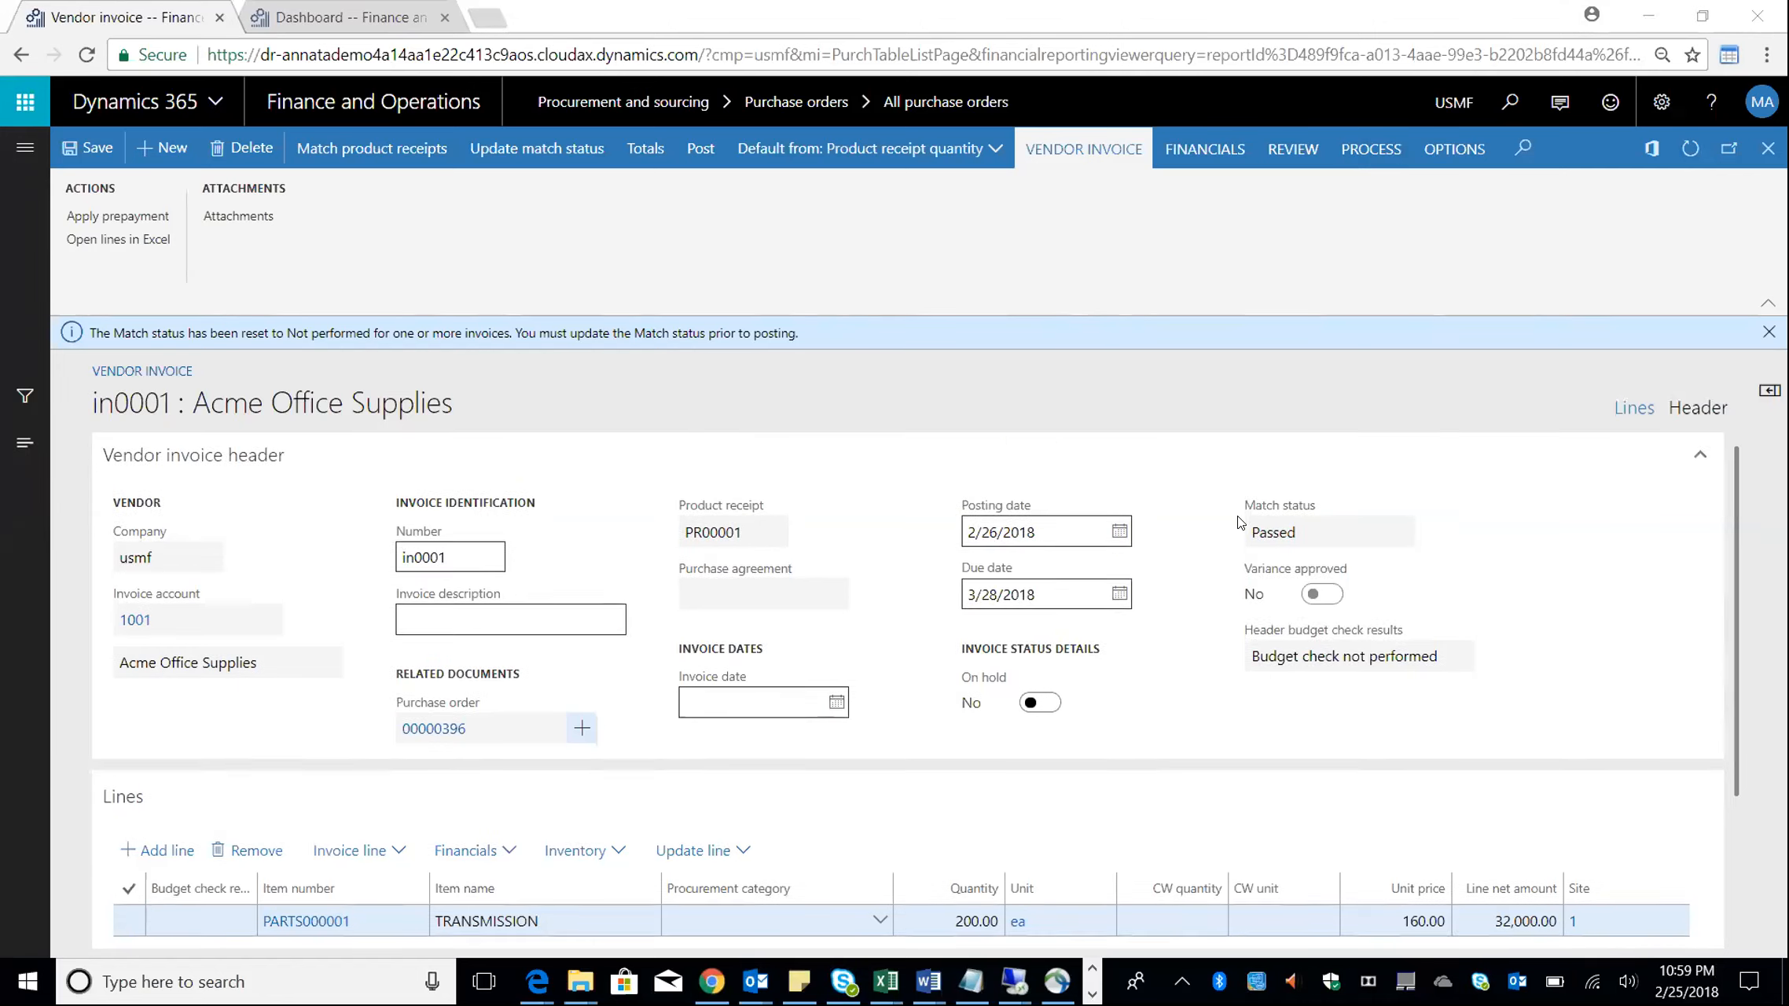
{"action": "scroll", "coordinate": [1242, 519], "scroll_direction": "up", "scroll_amount": 2}
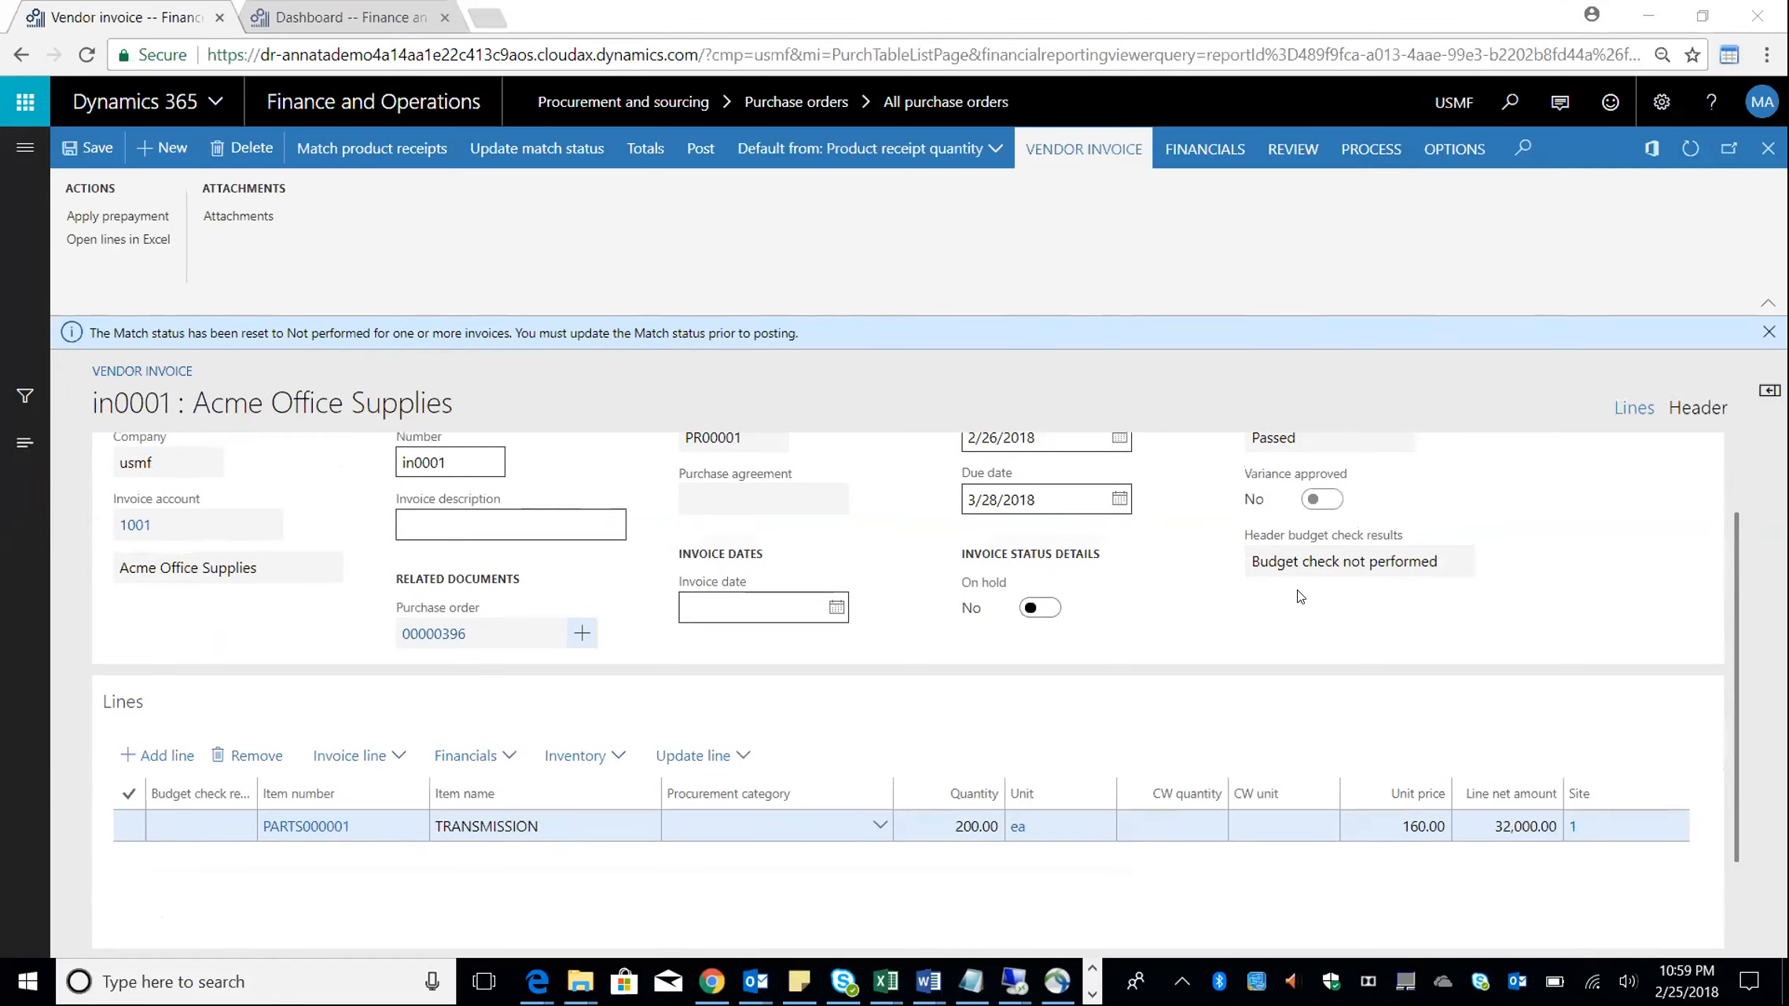
{"action": "left_click", "coordinate": [1385, 822]}
{"action": "type", "text": "300"}
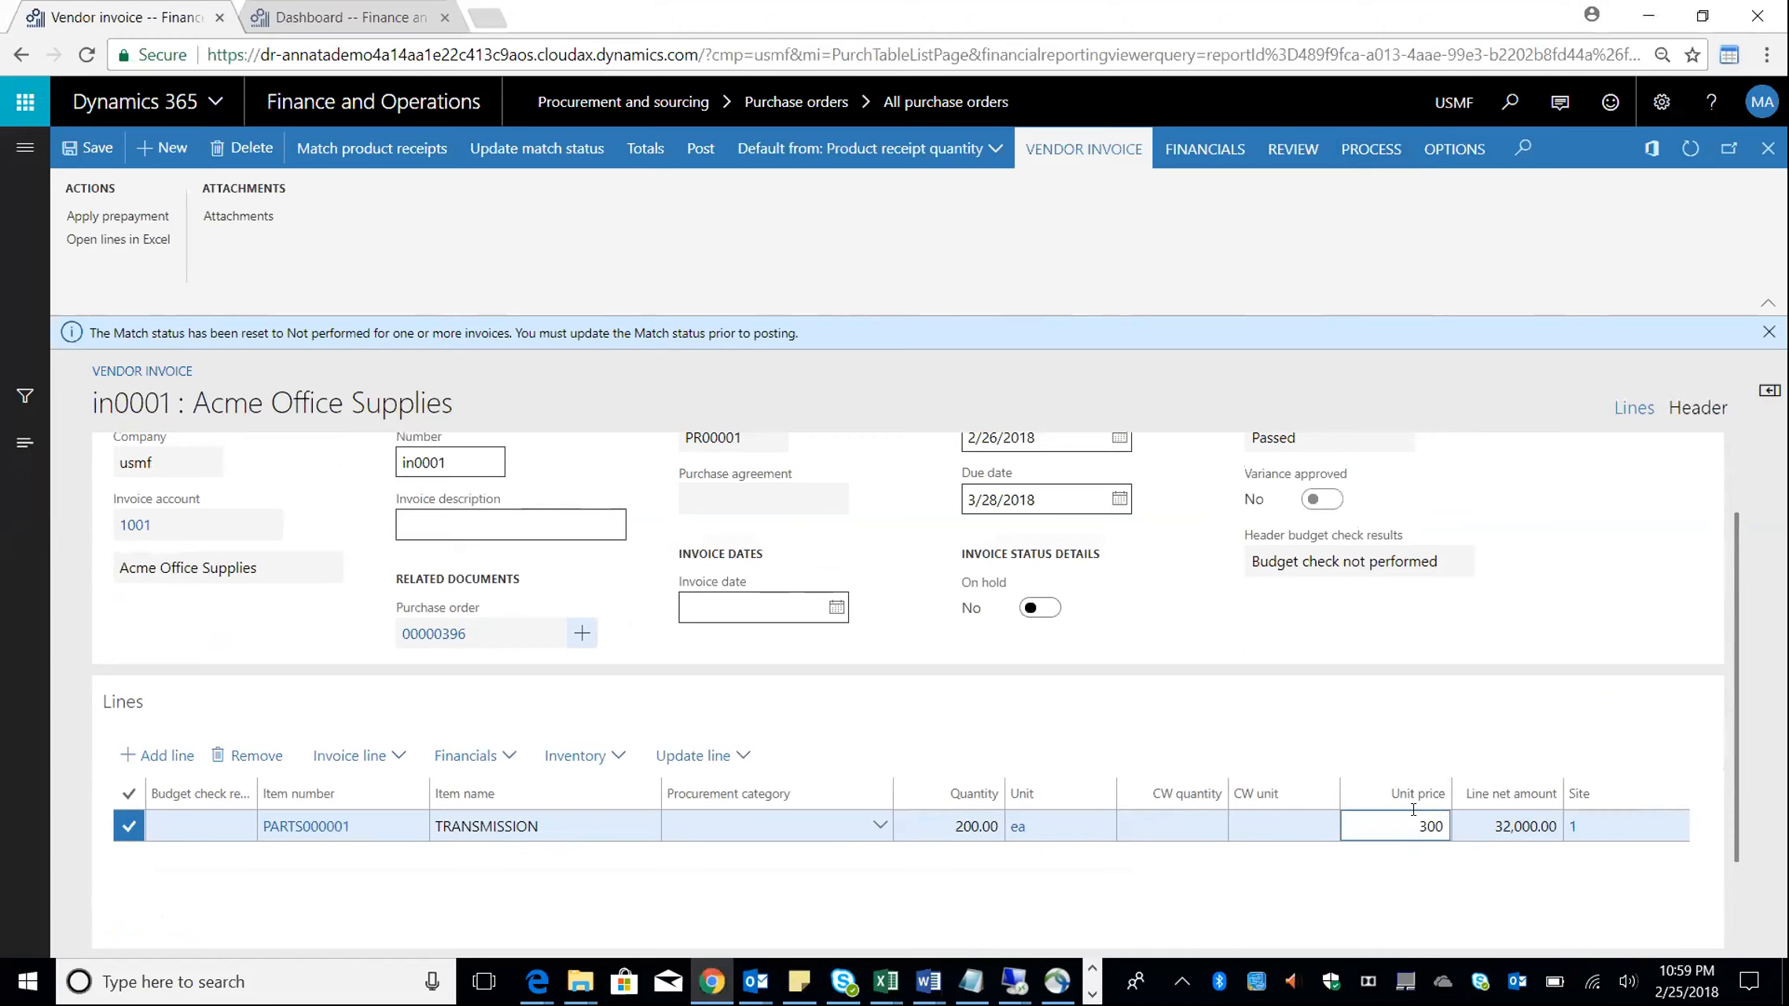
{"action": "left_click", "coordinate": [1503, 824]}
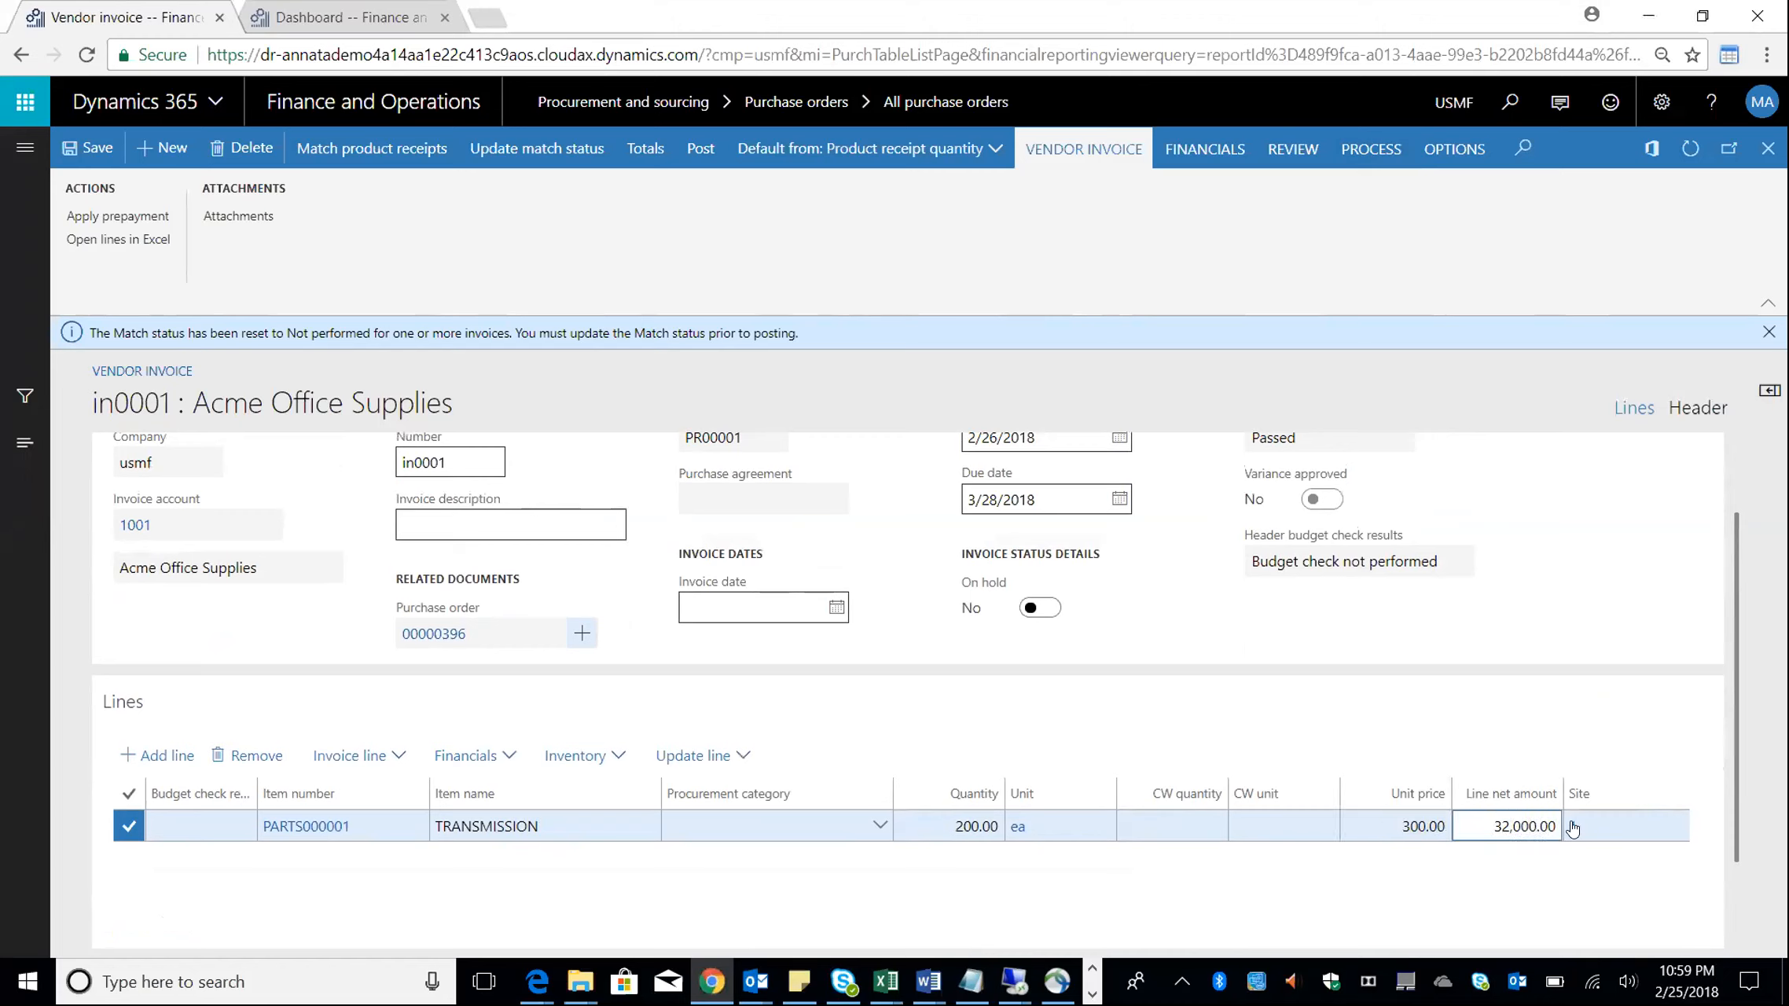
{"action": "left_click", "coordinate": [531, 158]}
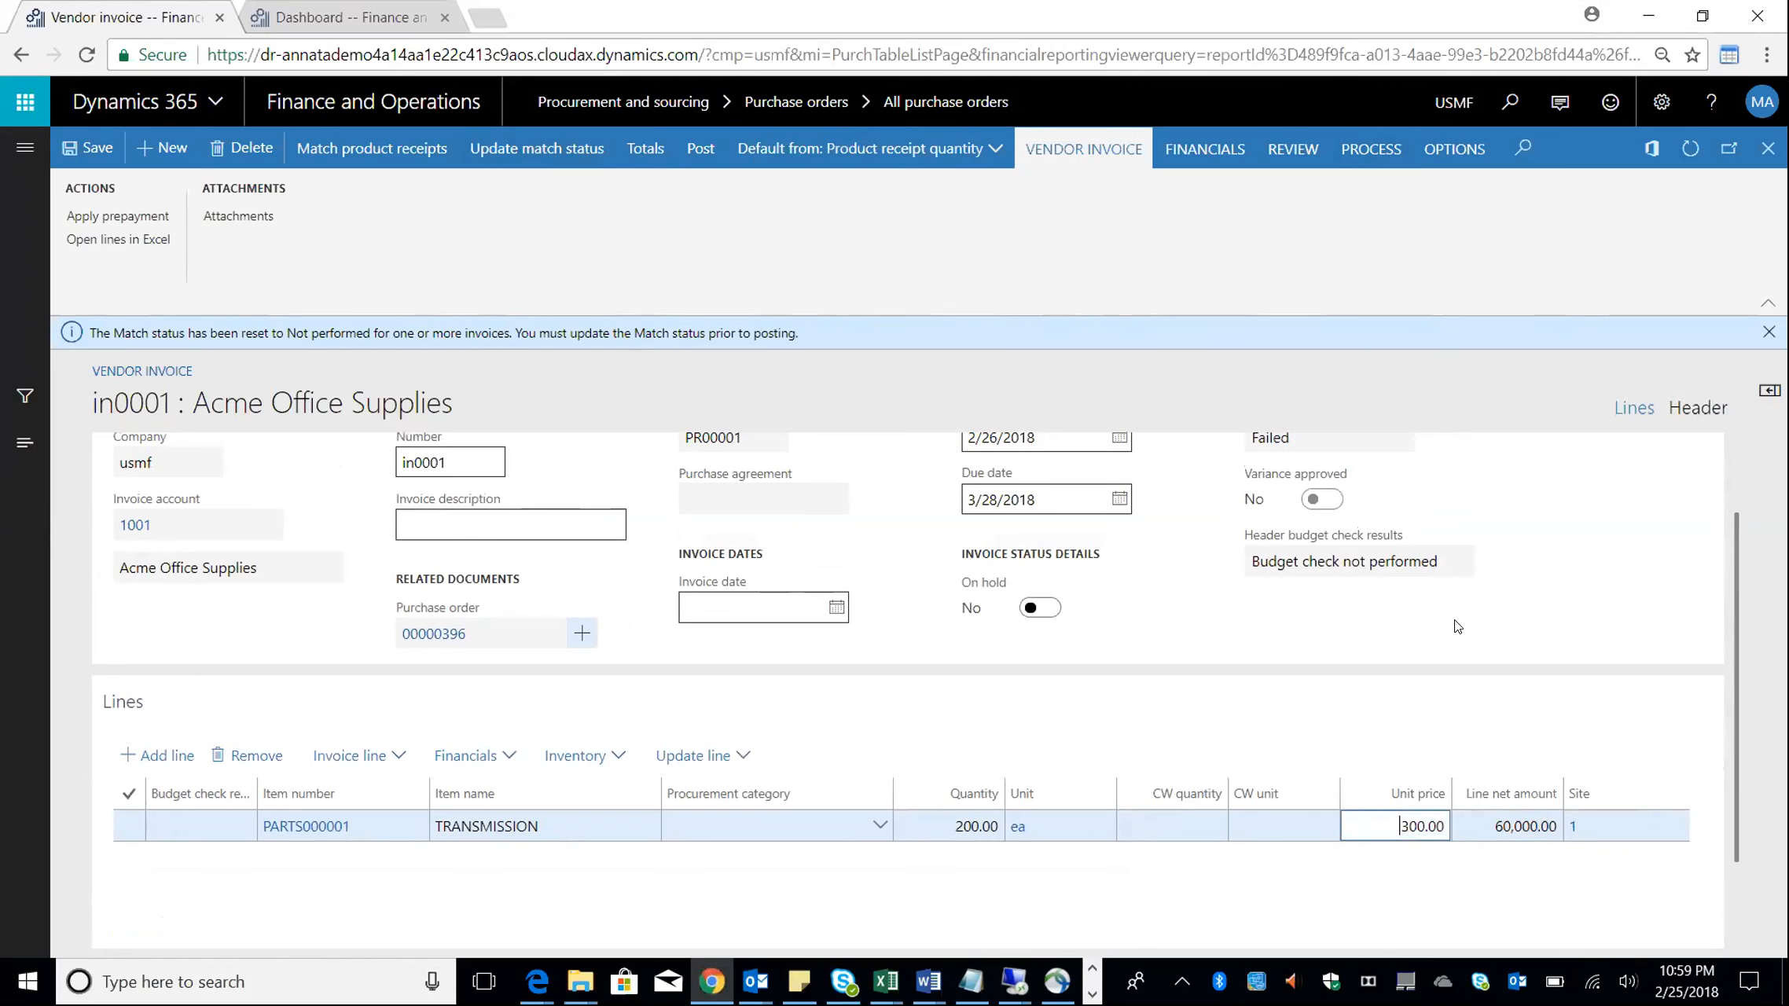
{"action": "scroll", "coordinate": [1426, 614], "scroll_direction": "up", "scroll_amount": 2}
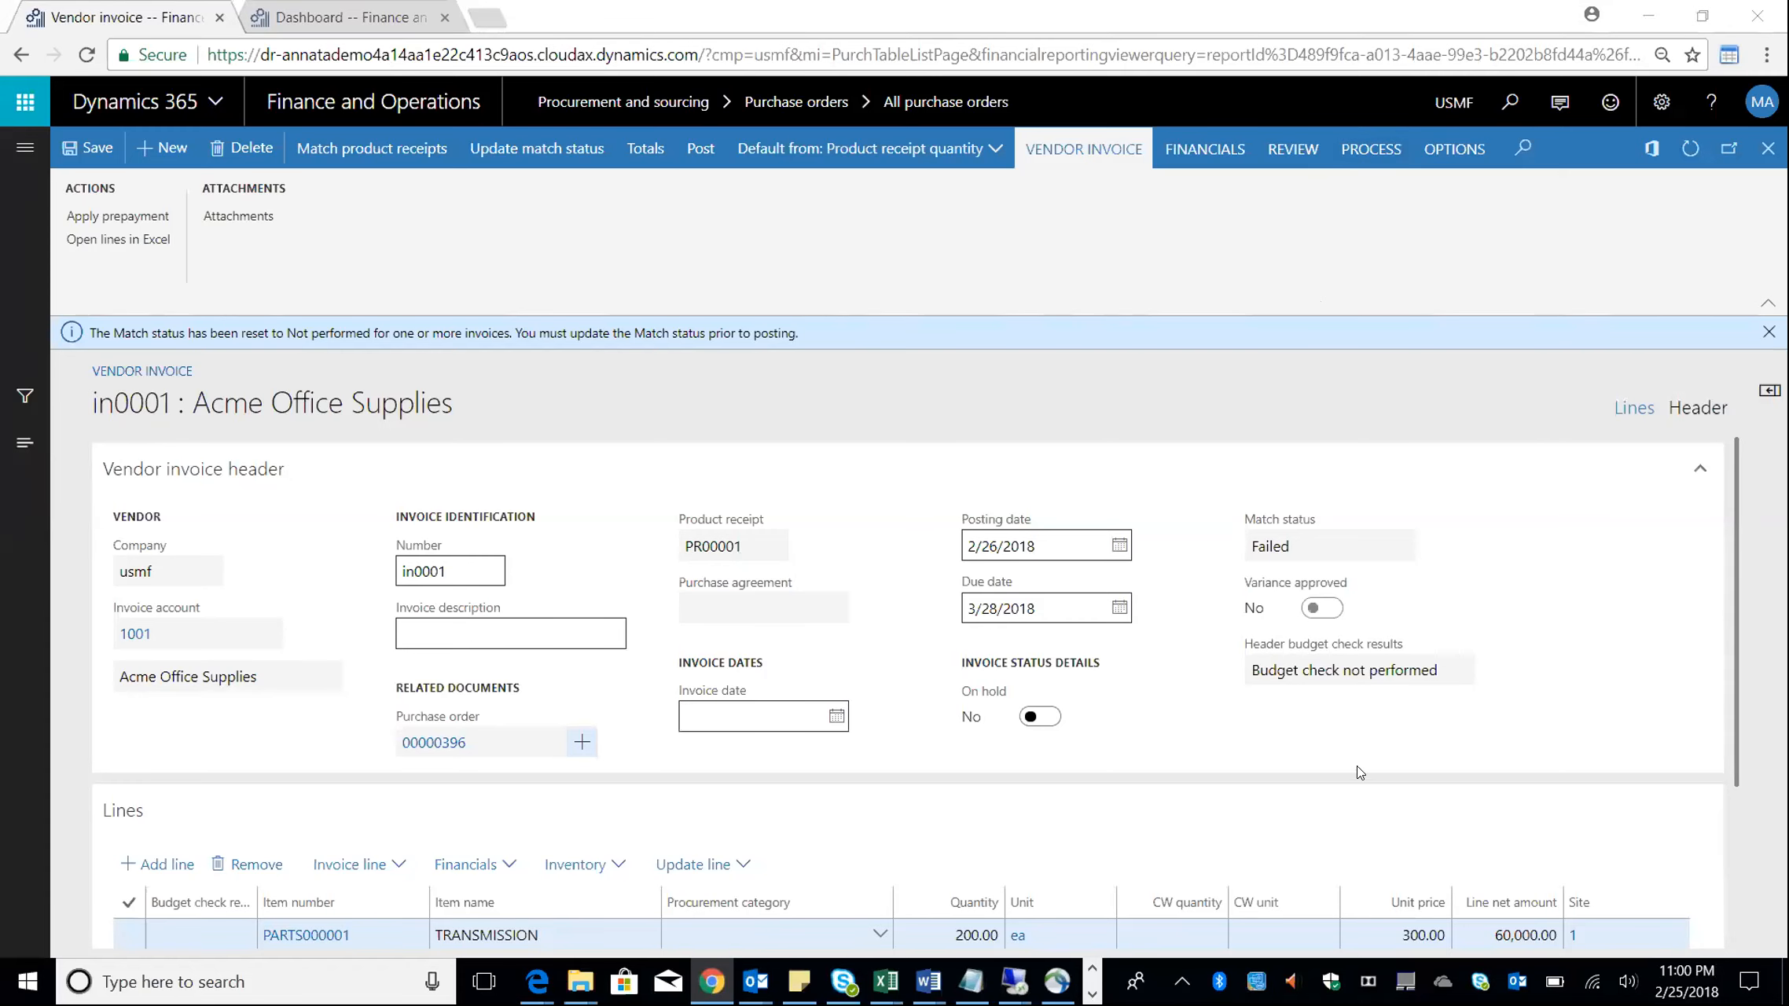
Step: Set the TRANSMISSION line's unit price to 160 and update the match status again
{"action": "scroll", "coordinate": [1347, 767], "scroll_direction": "down", "scroll_amount": 2}
{"action": "left_click", "coordinate": [1342, 820]}
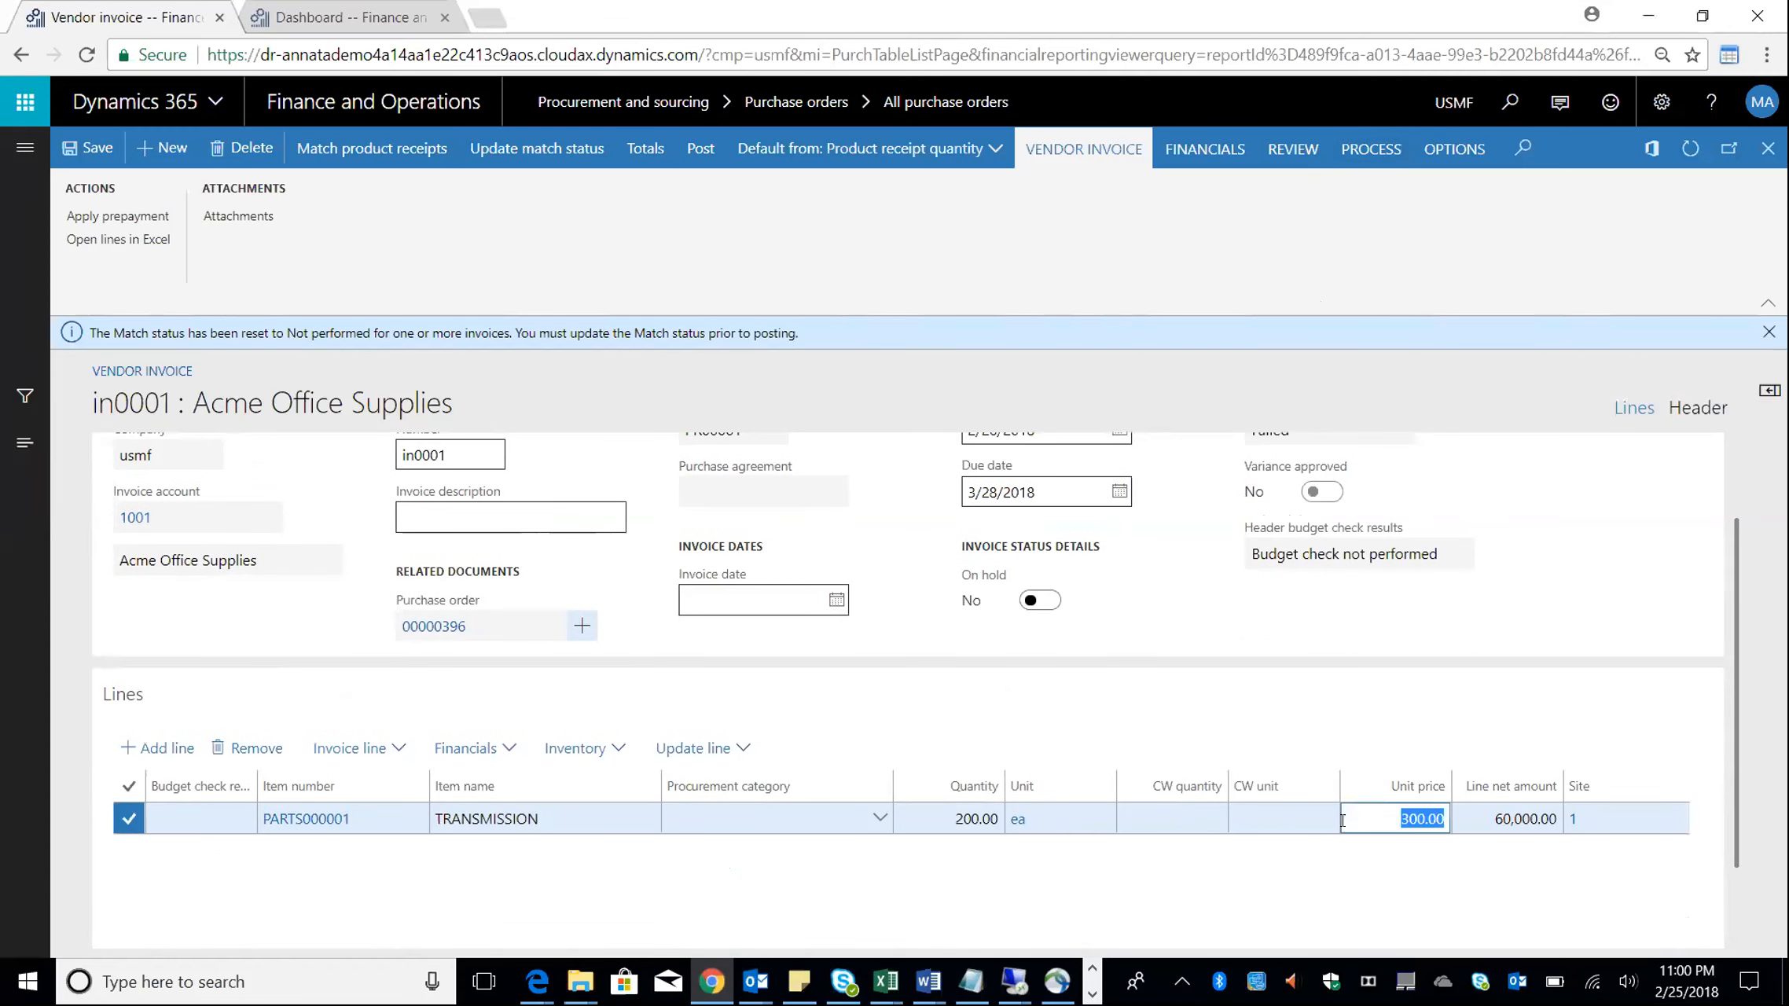
{"action": "type", "text": "160"}
{"action": "left_click", "coordinate": [546, 161]}
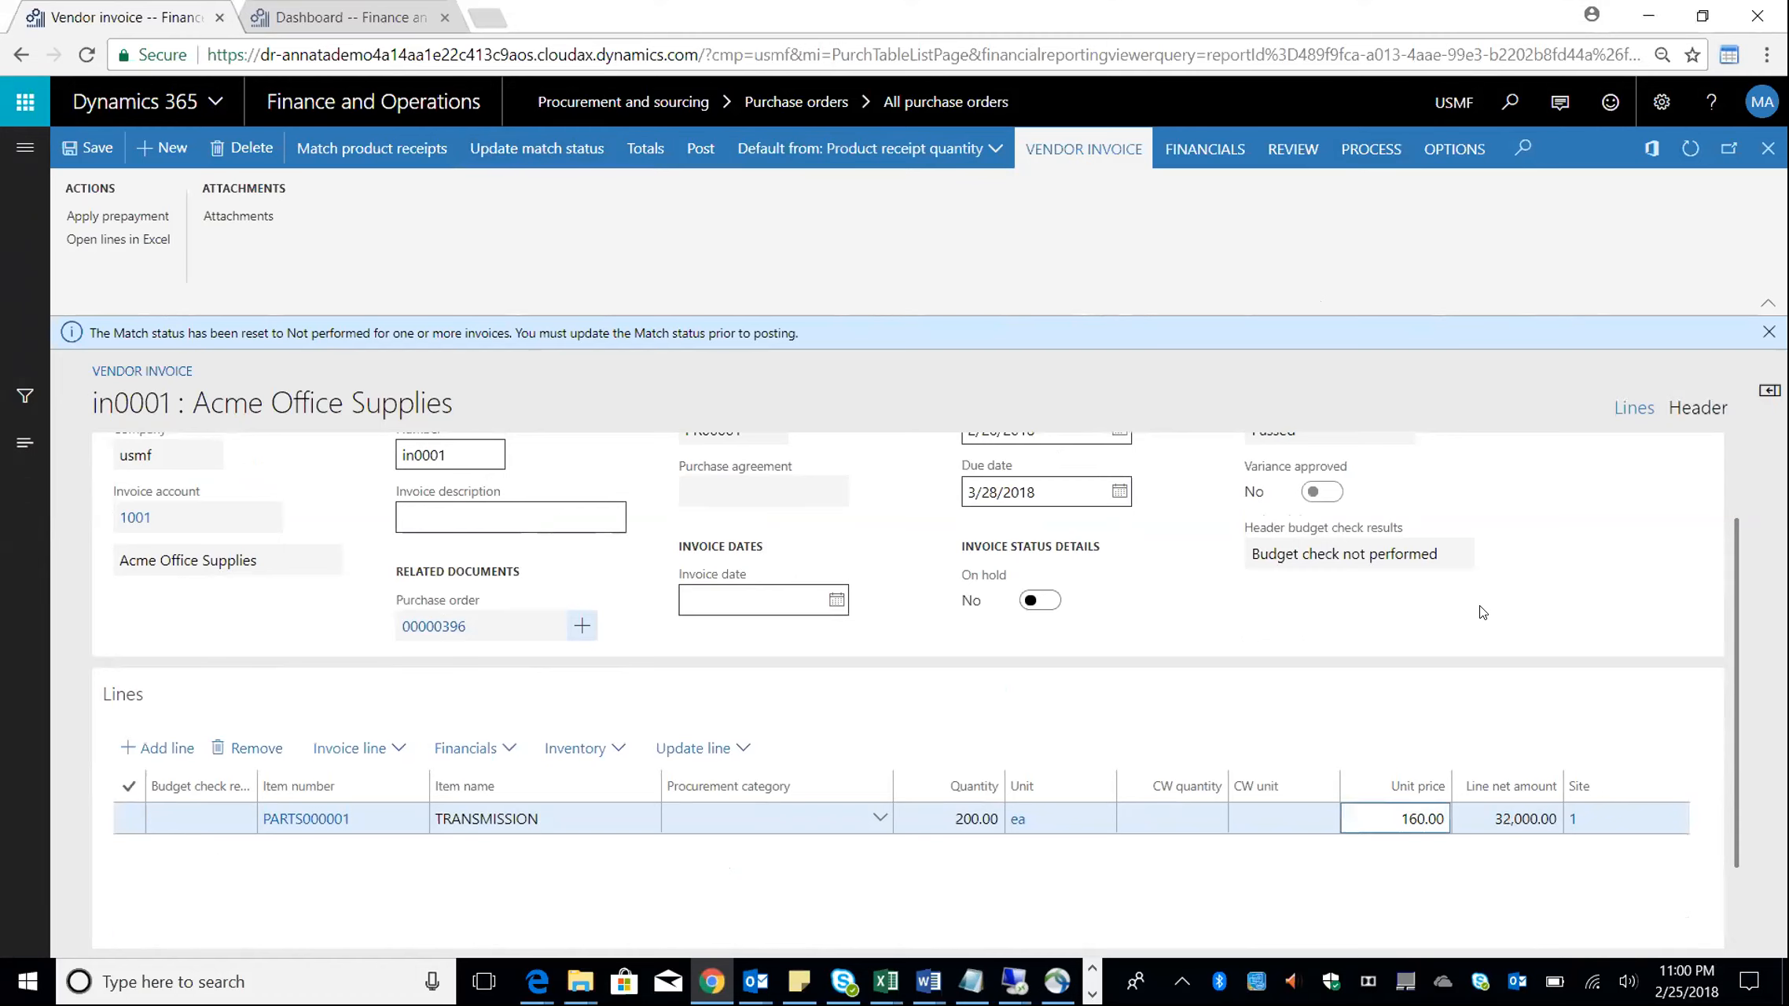
Step: Post the matched vendor invoice in0001
{"action": "scroll", "coordinate": [1427, 603], "scroll_direction": "up", "scroll_amount": 2}
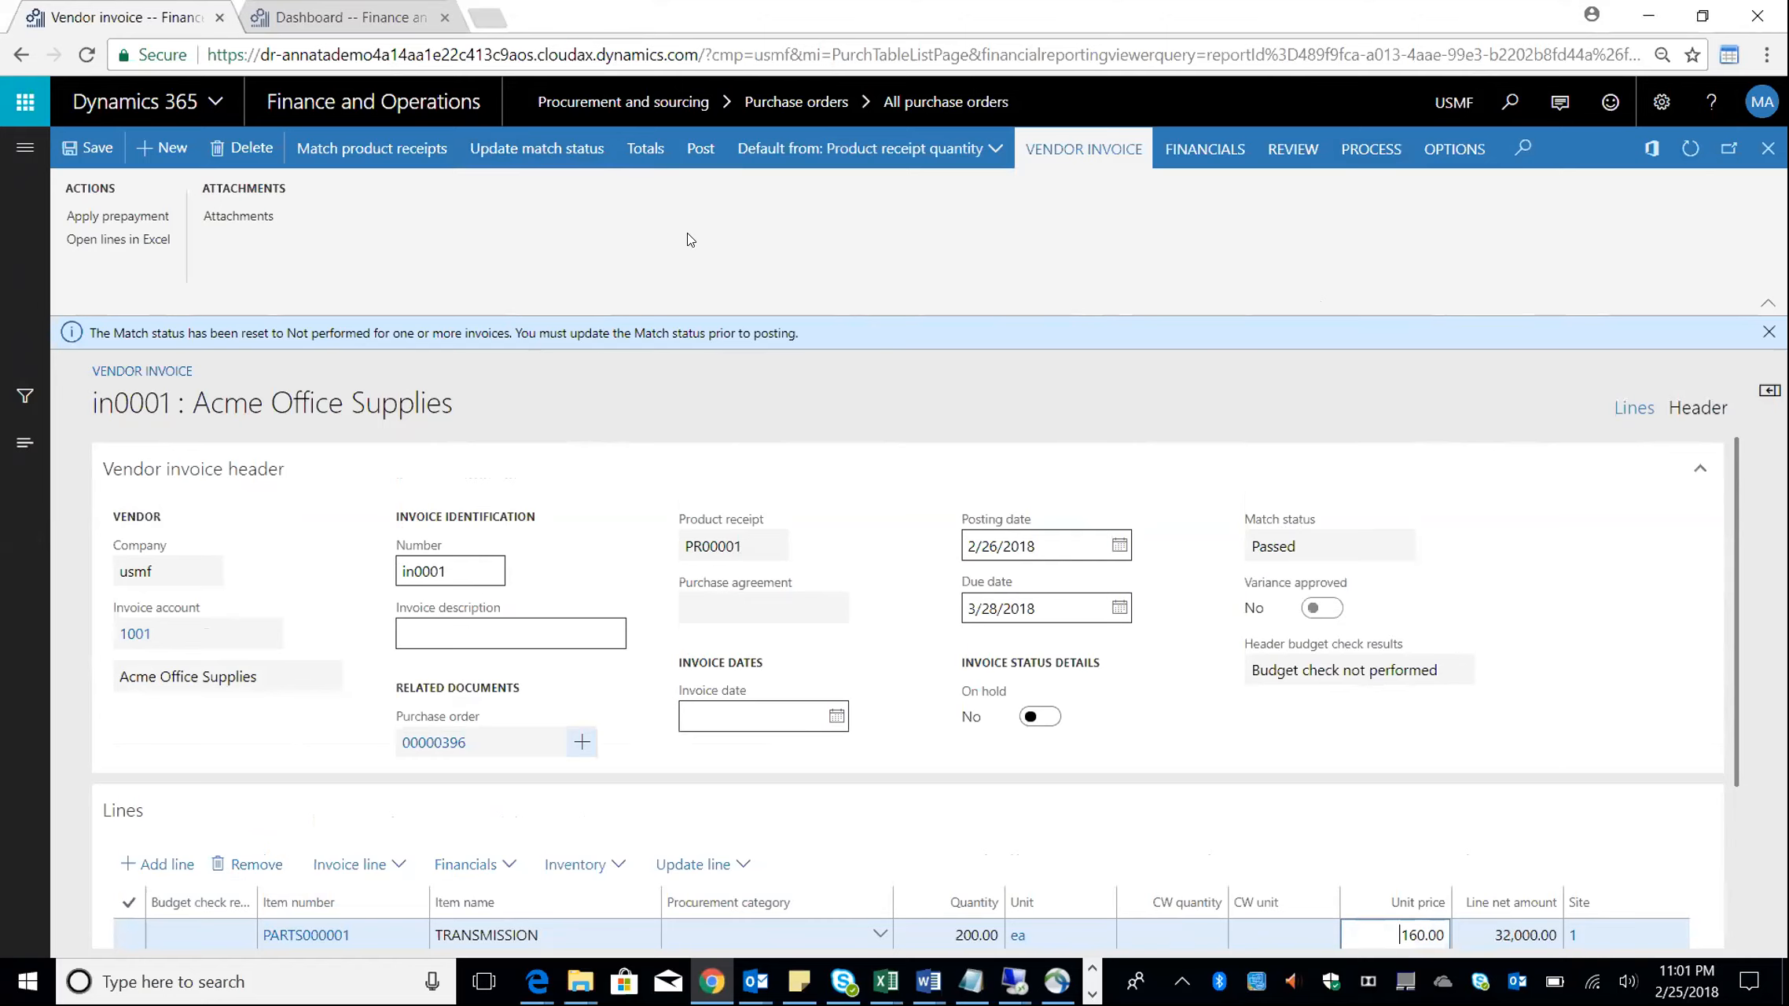
{"action": "left_click", "coordinate": [698, 164]}
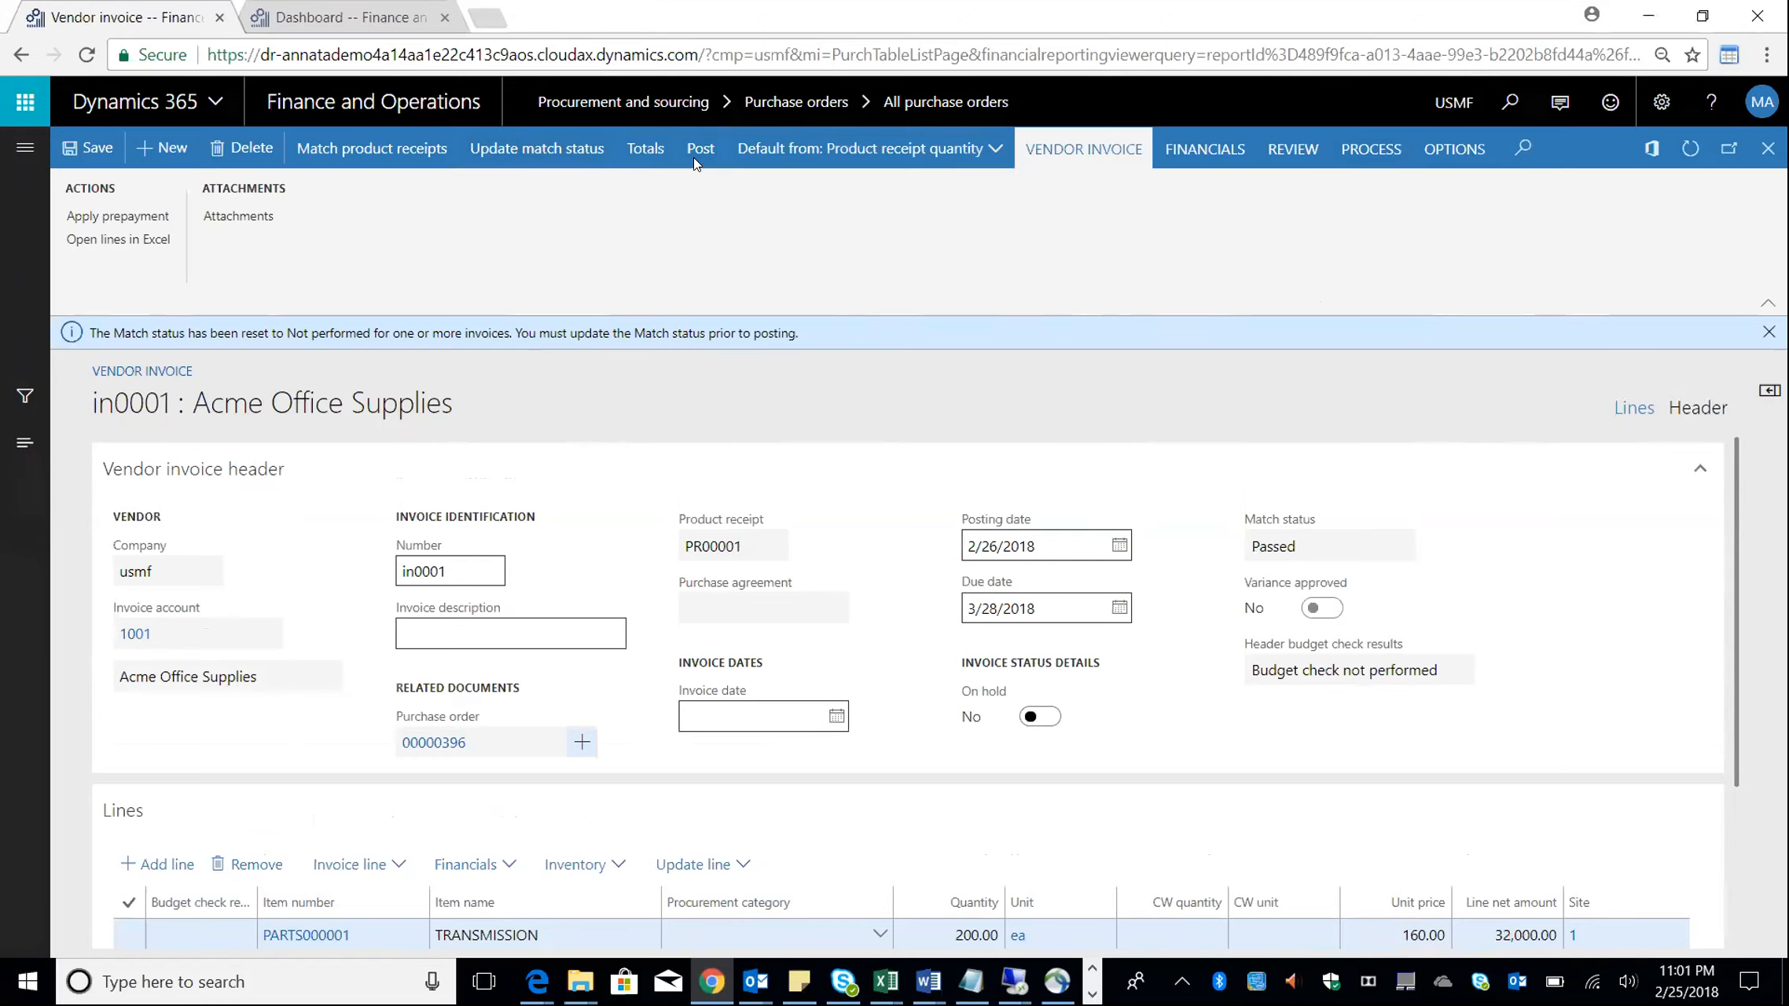